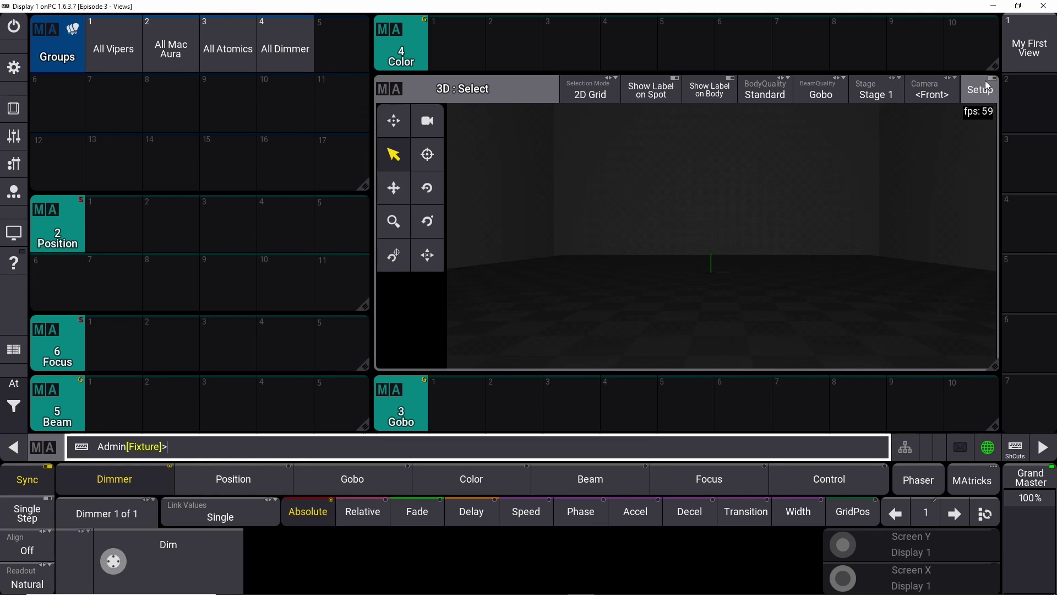
# Step: Turn on Setup mode in the 3D window to access the fixture position and rotation values
pyautogui.click(256, 475)
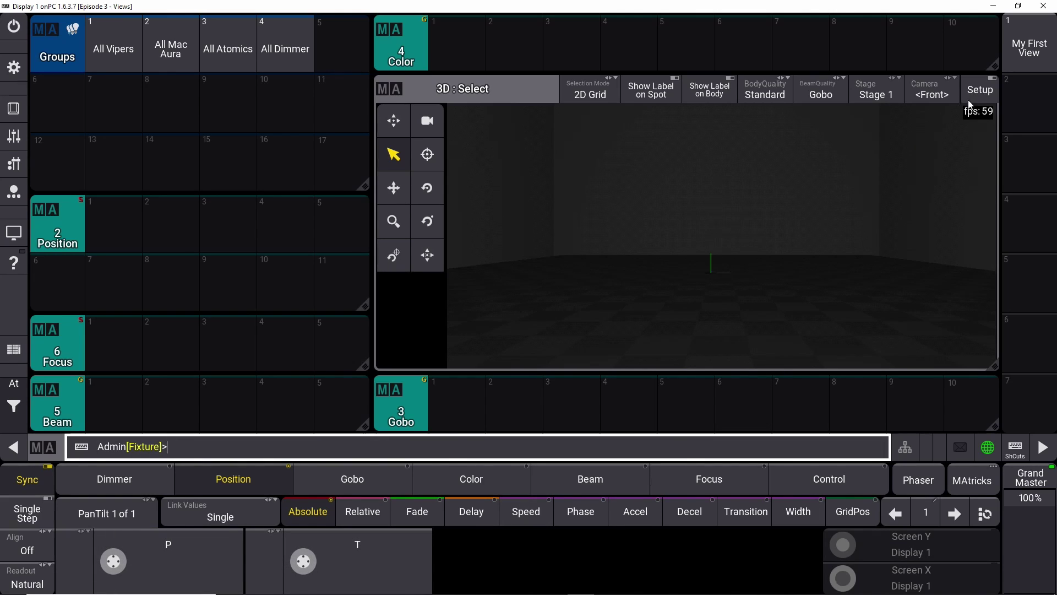
pyautogui.click(986, 98)
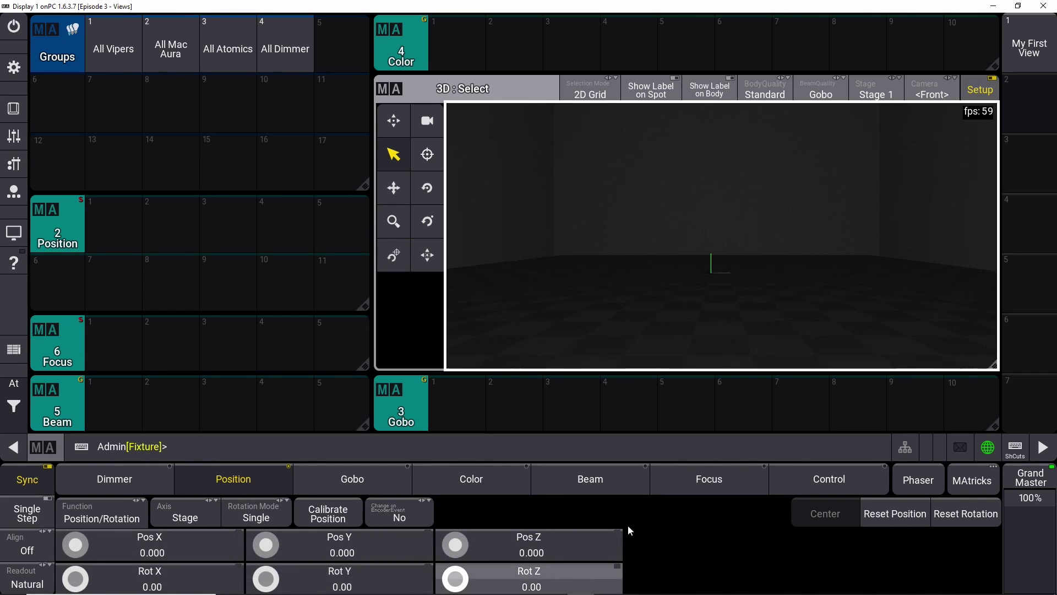
pyautogui.click(980, 89)
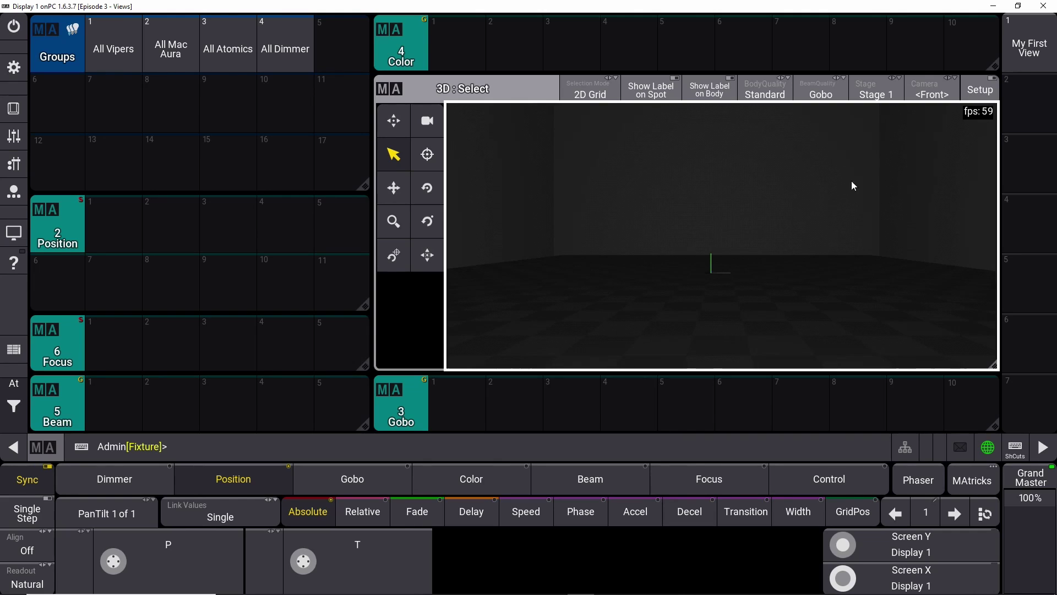
pyautogui.click(986, 93)
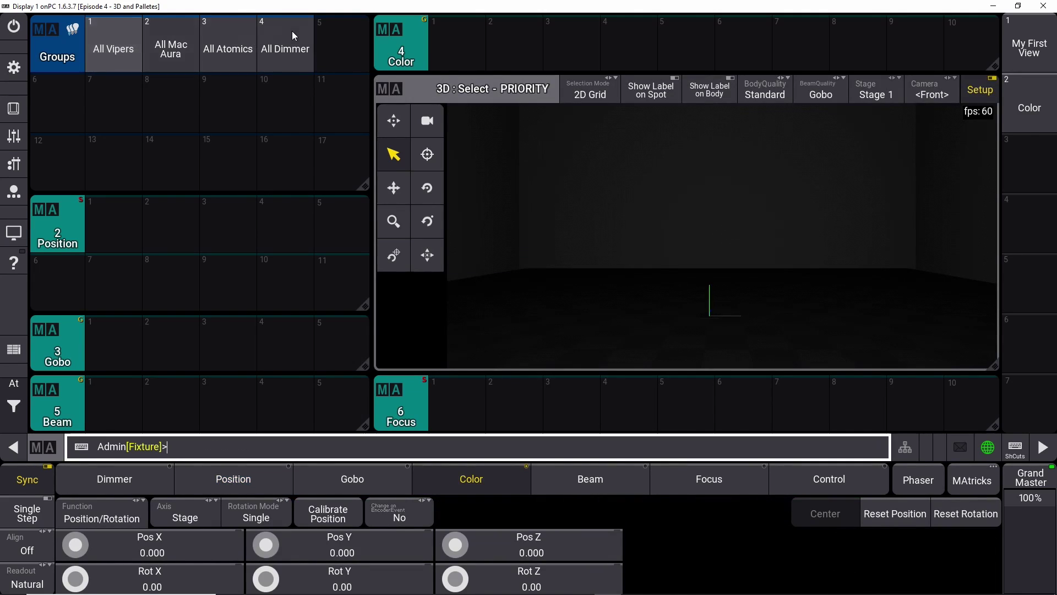
# Step: Select the All Vipers group and set its Pos Z height to 6
pyautogui.click(103, 50)
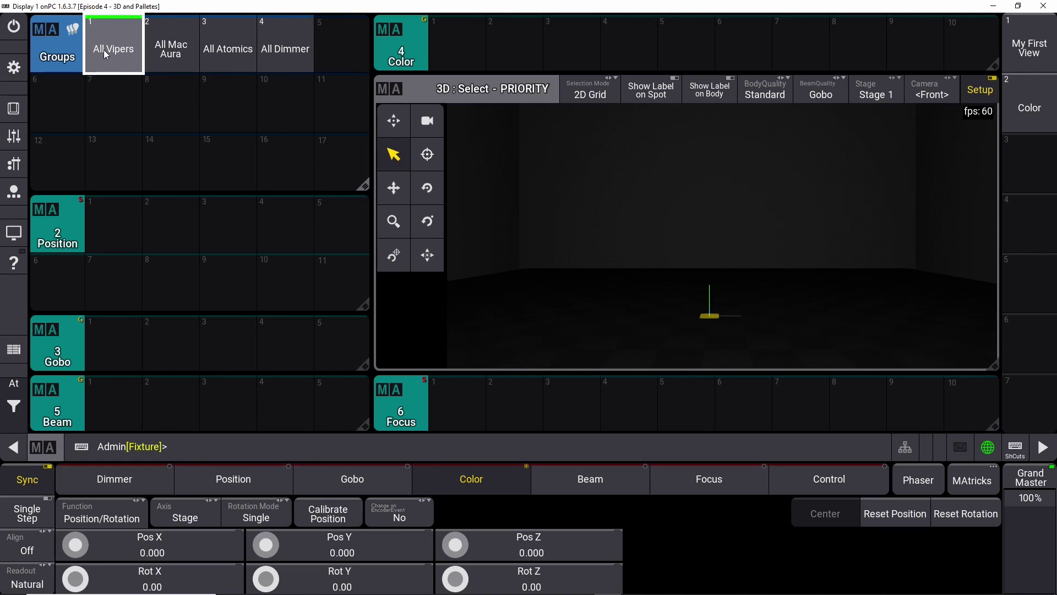
pyautogui.click(533, 552)
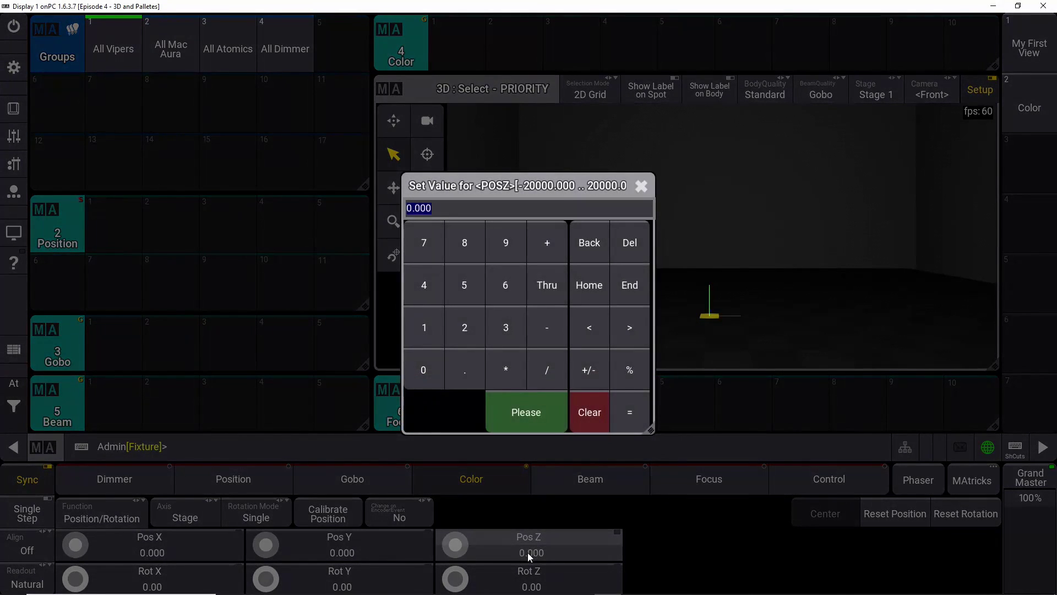
pyautogui.press('Escape')
pyautogui.moveTo(462, 549); pyautogui.dragTo(537, 553)
pyautogui.click(533, 551)
pyautogui.click(500, 290)
pyautogui.click(537, 410)
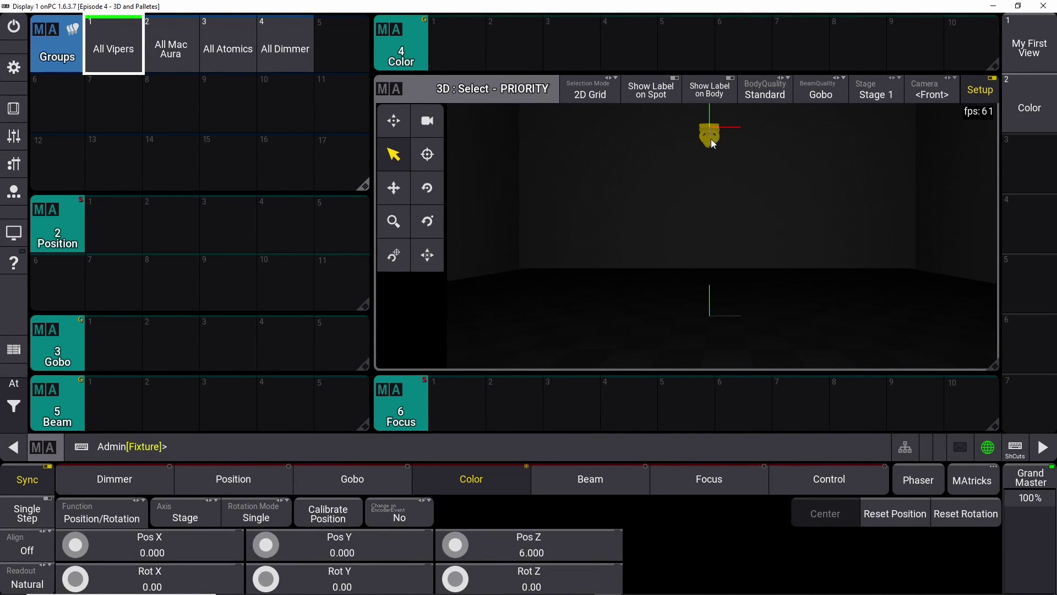
# Step: Set the Pos Y depth of the Vipers to 6
pyautogui.click(342, 554)
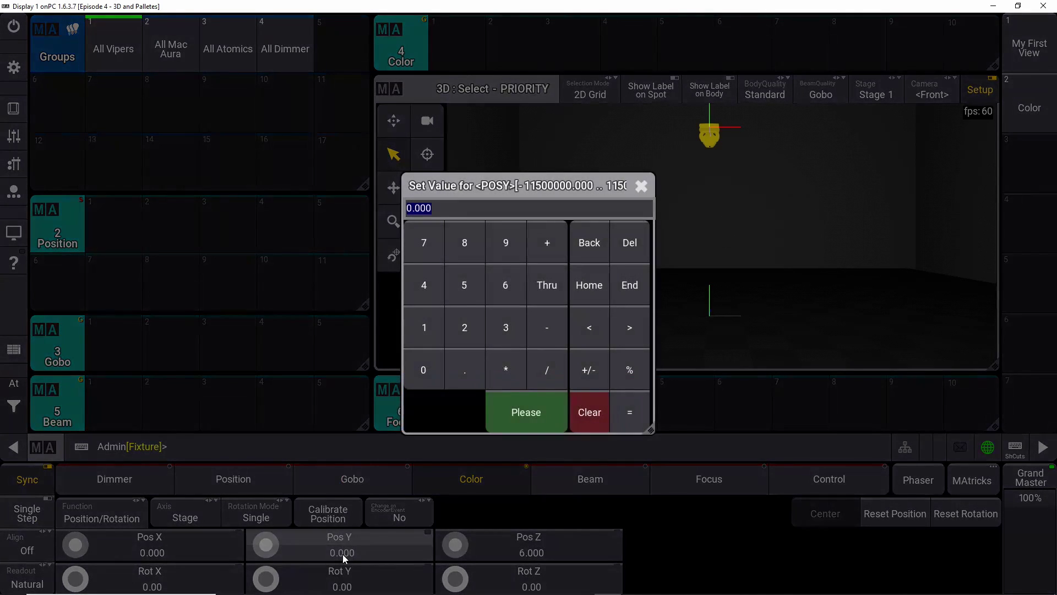
pyautogui.click(506, 289)
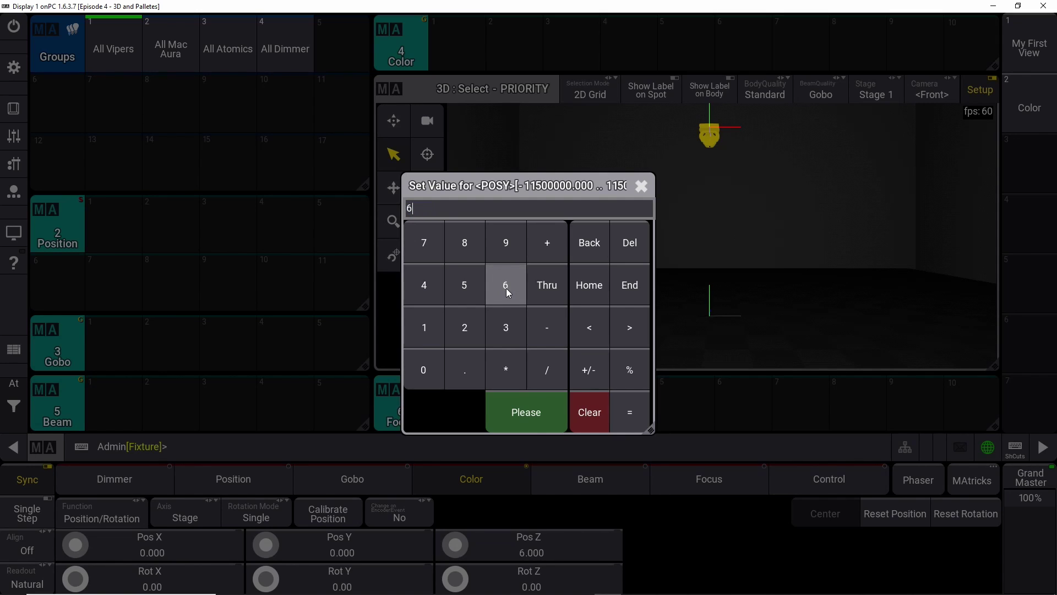
pyautogui.click(525, 412)
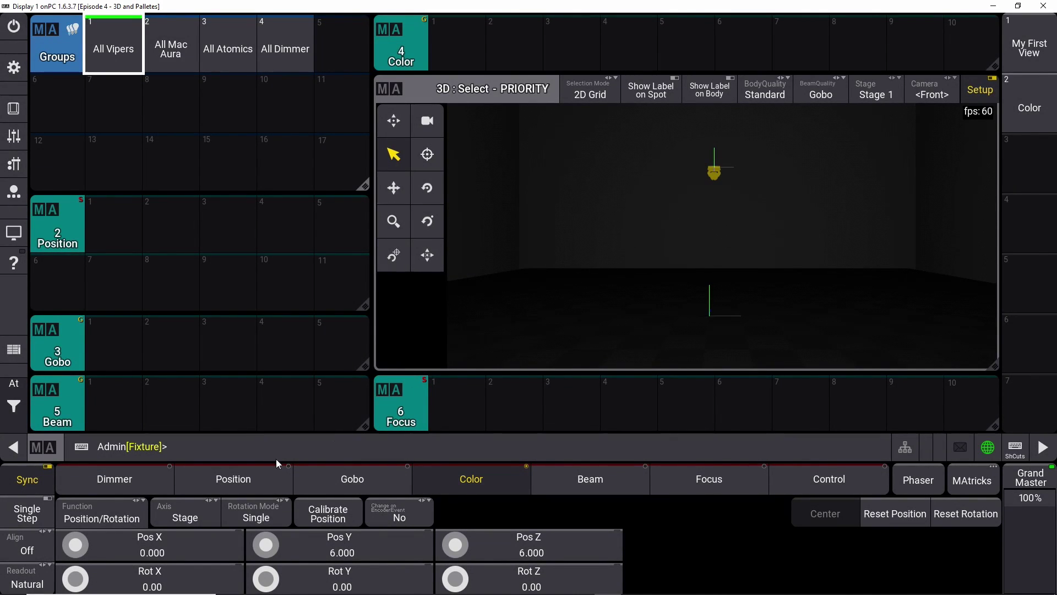
# Step: Try shifting all Vipers together to Pos X -1.5, and return Pos X to 0
pyautogui.click(157, 555)
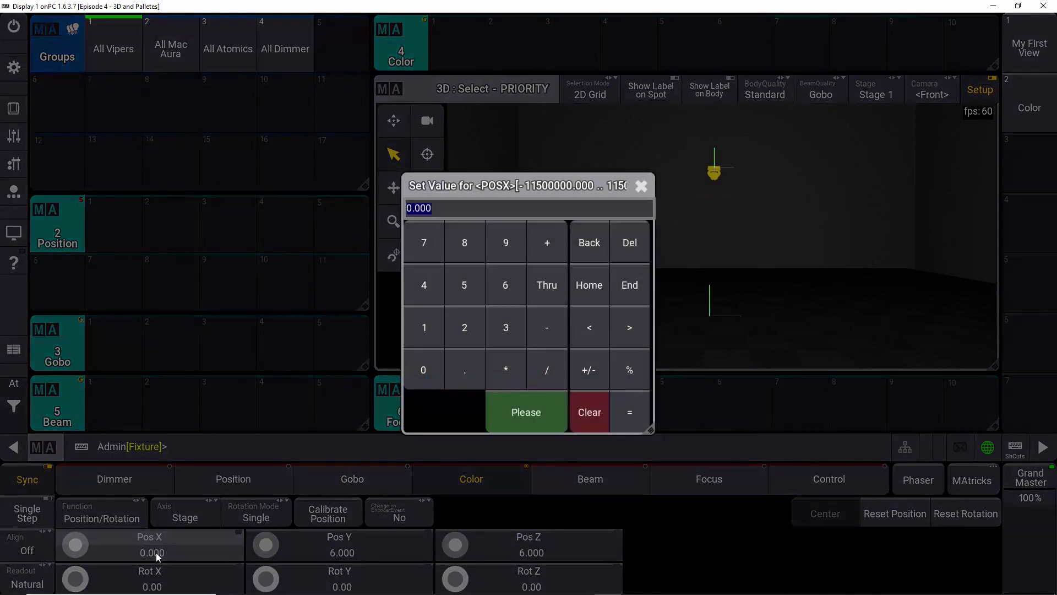
pyautogui.click(642, 186)
pyautogui.moveTo(77, 550); pyautogui.dragTo(110, 545)
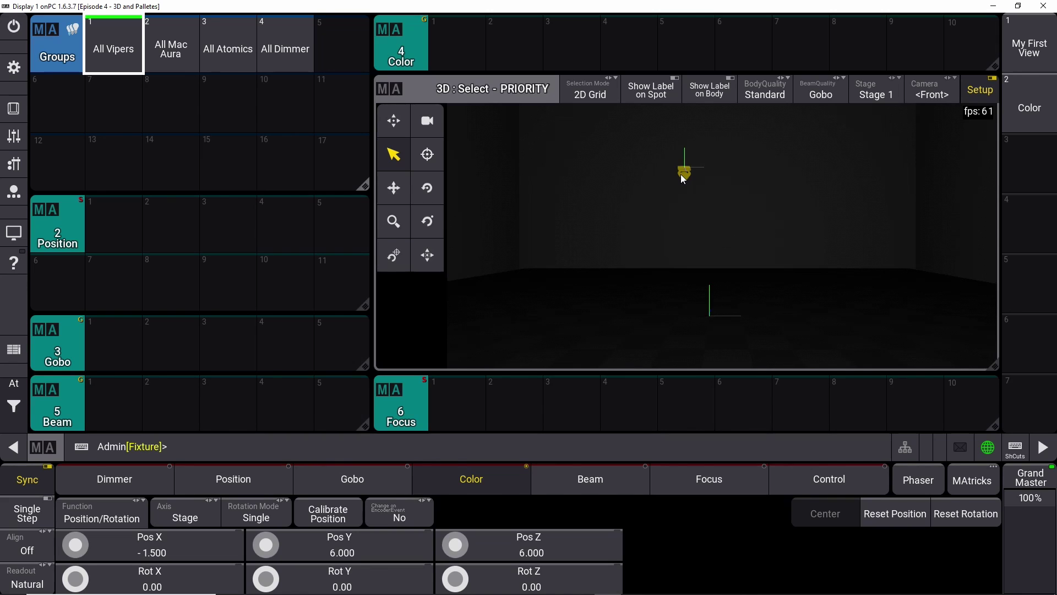
pyautogui.click(152, 551)
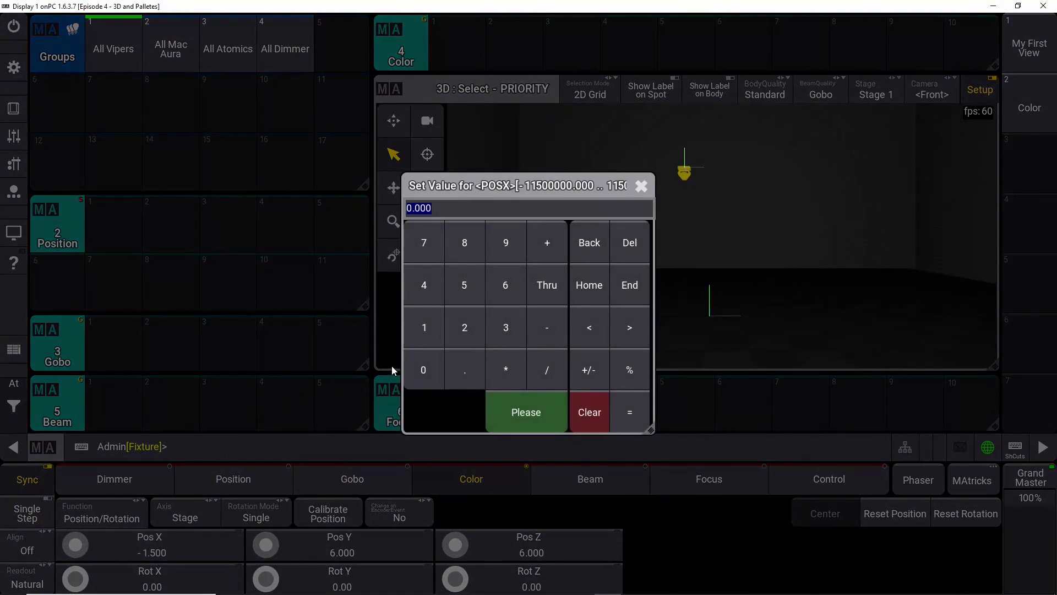
pyautogui.click(421, 369)
pyautogui.click(496, 407)
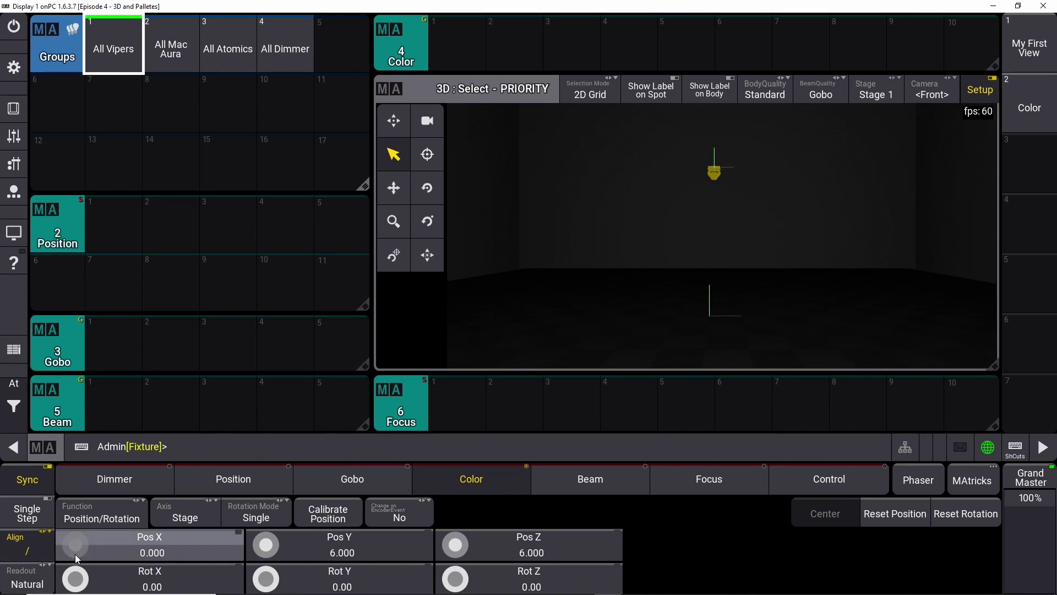
# Step: Spread the Vipers across Pos X between -6 and 6 with / alignment, and clear the selection
pyautogui.moveTo(75, 554)
pyautogui.mouseDown()
pyautogui.moveTo(87, 552)
pyautogui.moveTo(82, 534)
pyautogui.moveTo(54, 546)
pyautogui.moveTo(87, 559)
pyautogui.moveTo(95, 544)
pyautogui.moveTo(86, 526)
pyautogui.moveTo(65, 534)
pyautogui.moveTo(85, 546)
pyautogui.moveTo(76, 535)
pyautogui.mouseUp()
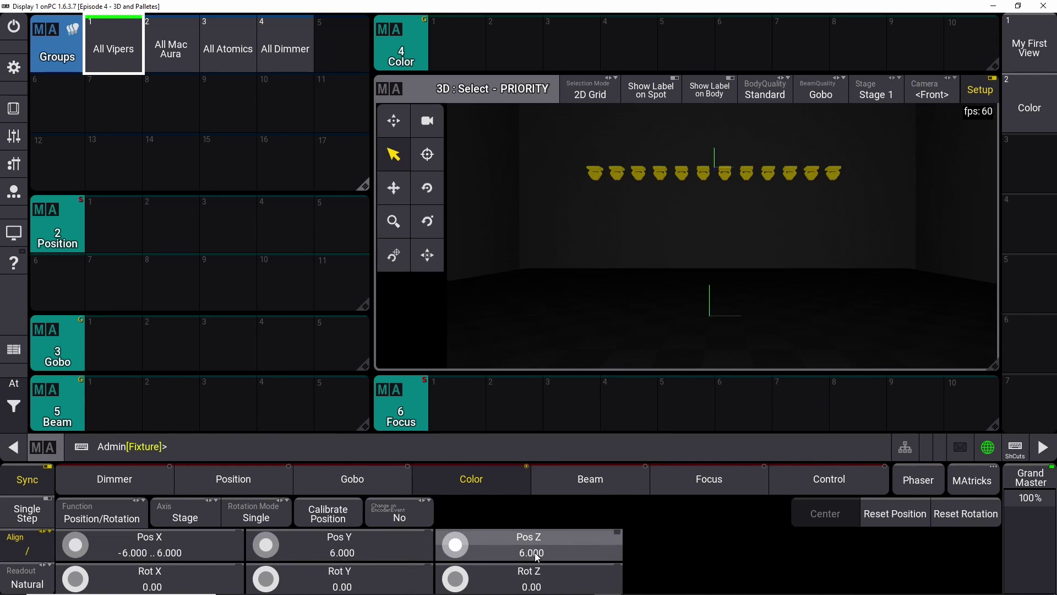
pyautogui.click(14, 407)
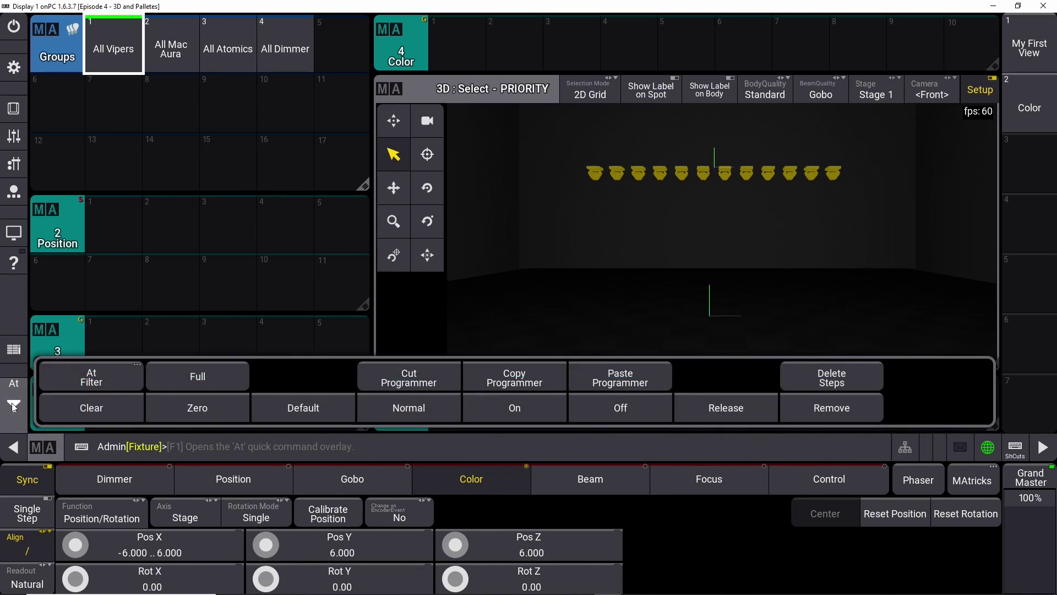
pyautogui.click(95, 413)
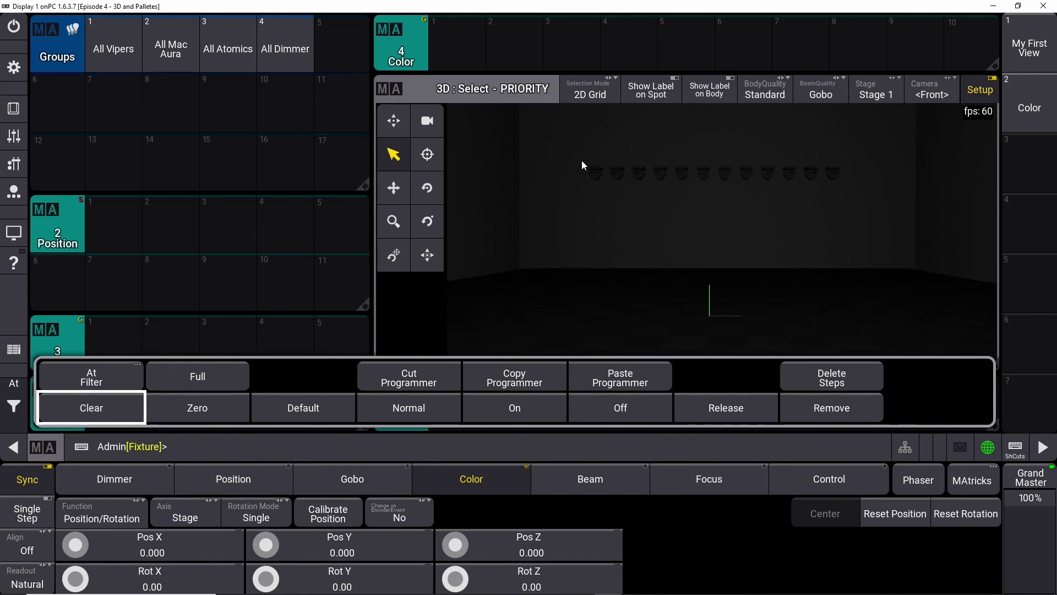
pyautogui.click(17, 402)
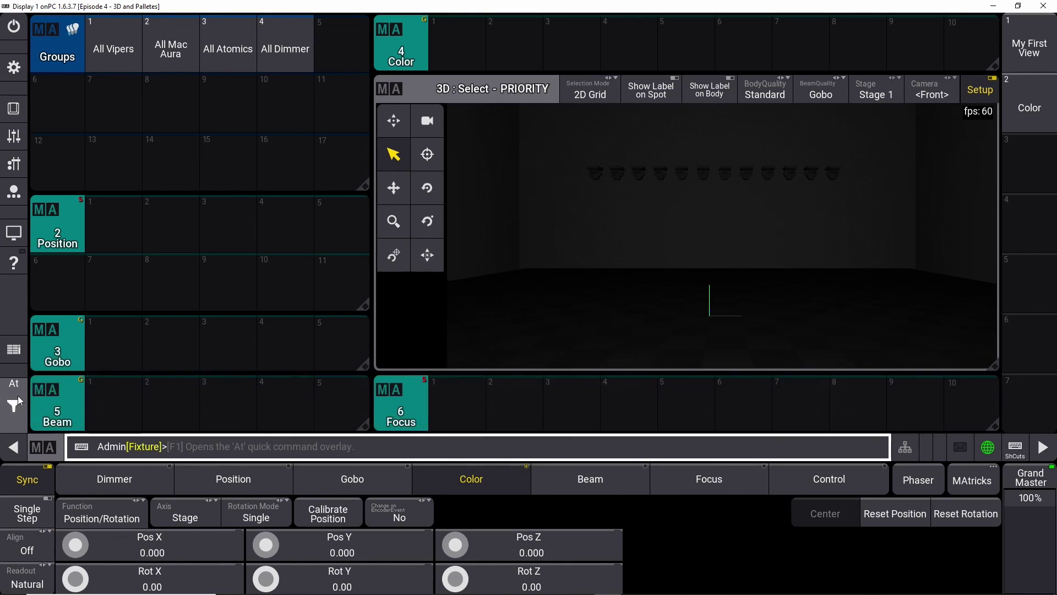
# Step: Select the All Mac Aura group and set its Pos Z height to 6.5
pyautogui.click(171, 51)
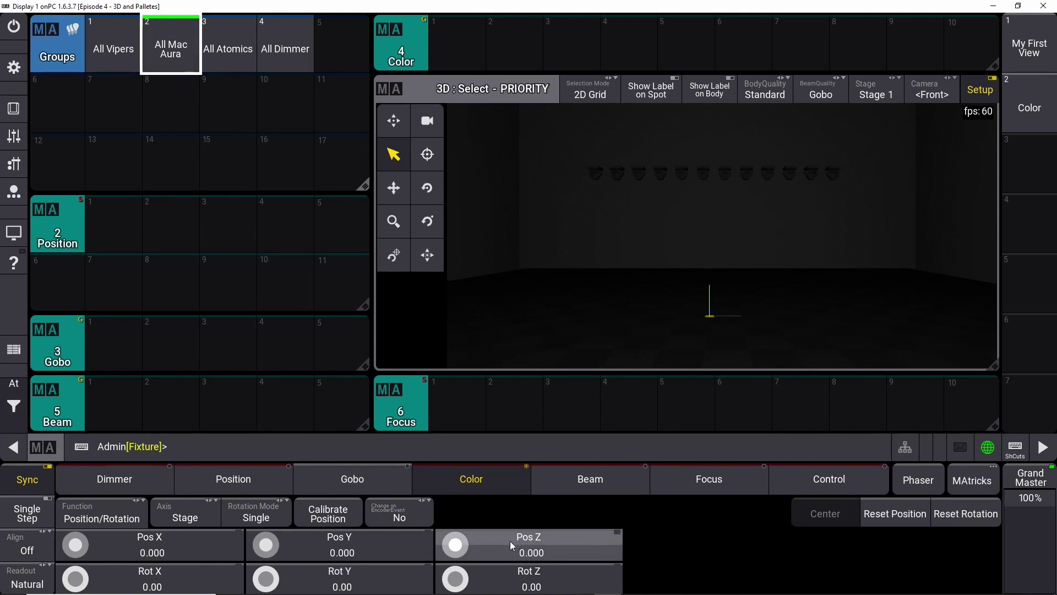
pyautogui.click(532, 553)
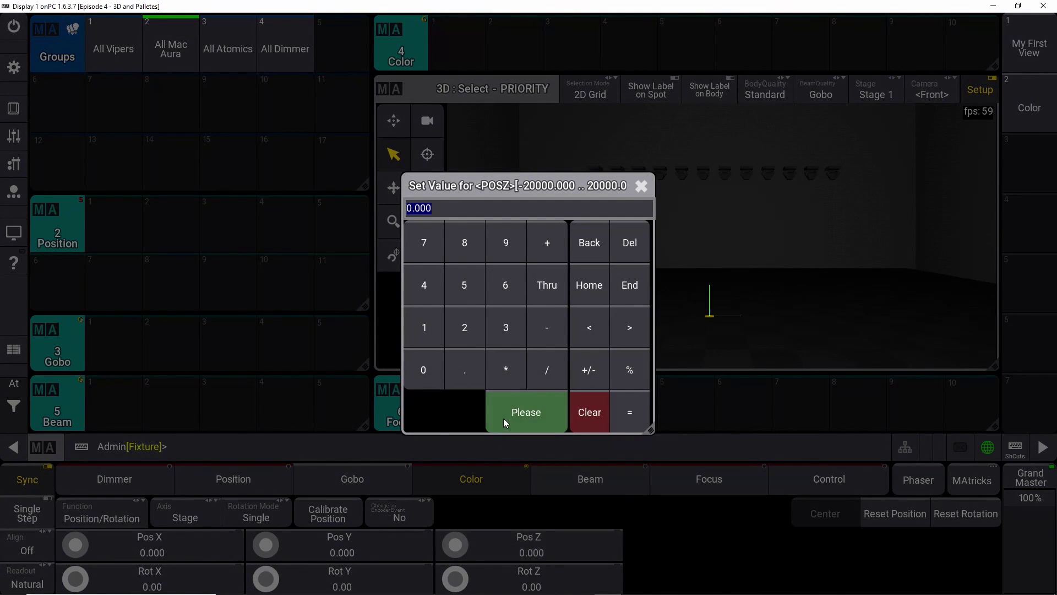
pyautogui.click(507, 286)
pyautogui.click(466, 374)
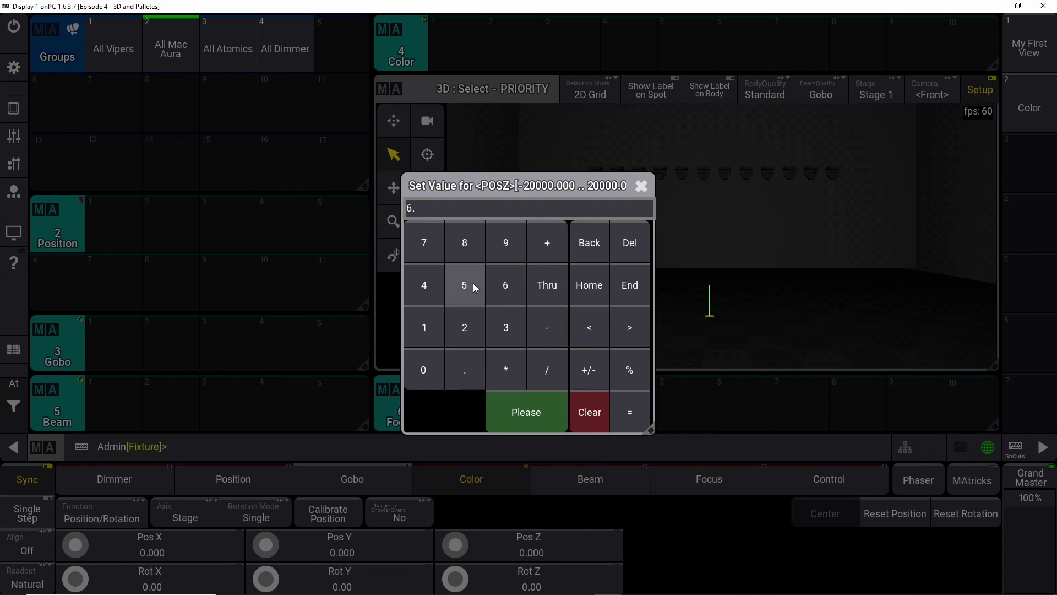
pyautogui.click(466, 284)
pyautogui.click(529, 411)
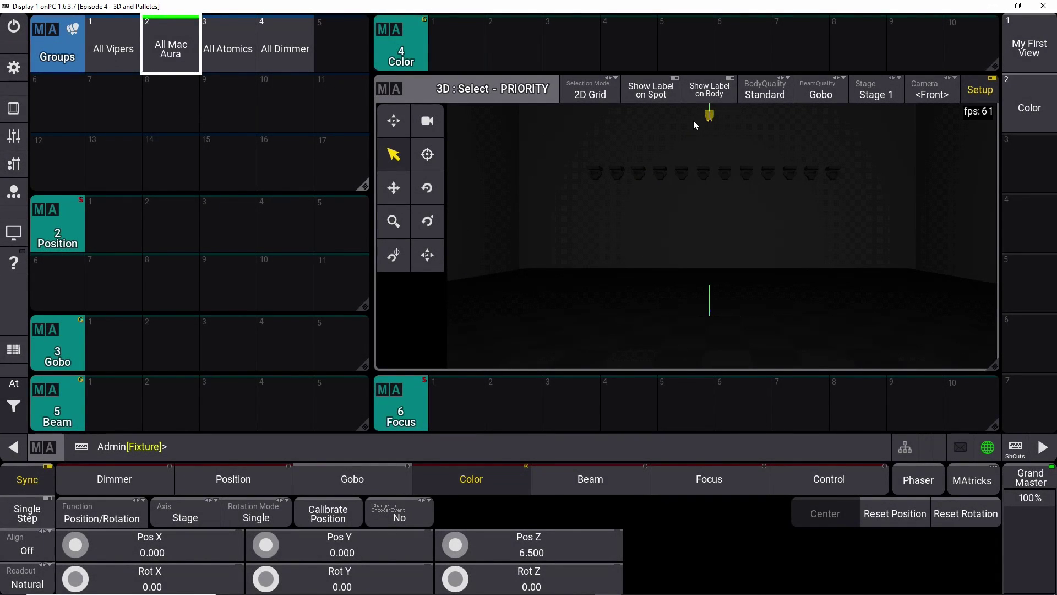
# Step: Set the Pos Y depth of the Mac Auras to 5.5
pyautogui.click(342, 551)
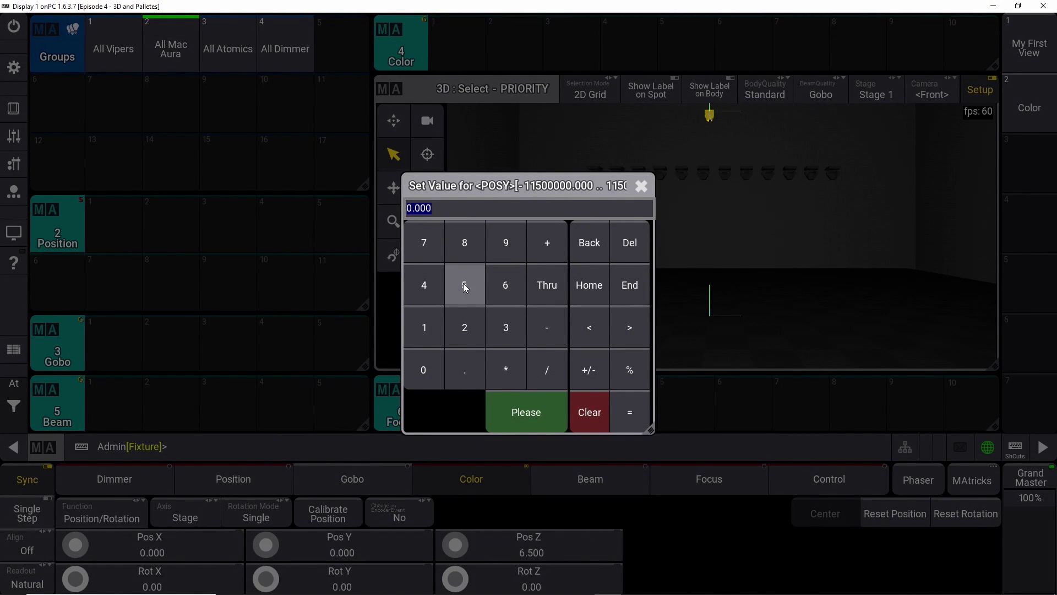
pyautogui.click(463, 283)
pyautogui.click(466, 368)
pyautogui.click(464, 285)
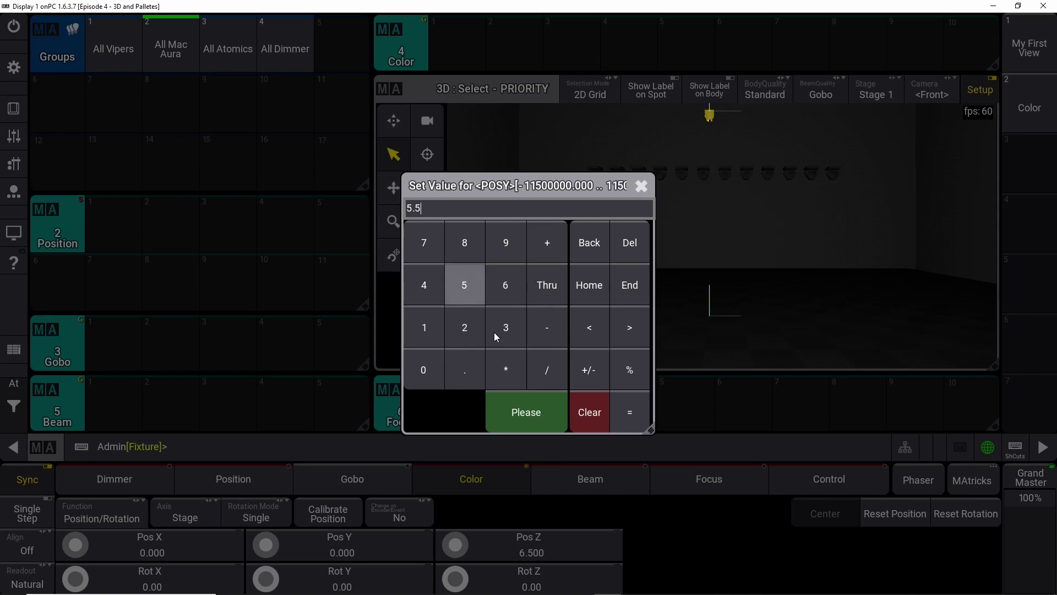
pyautogui.click(523, 418)
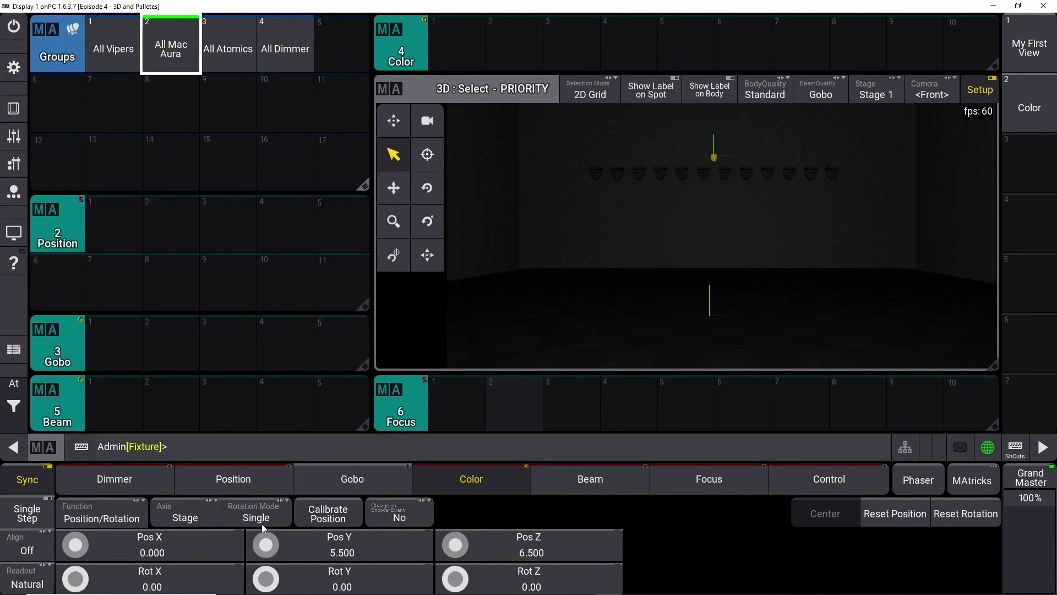
# Step: Set Align to / and spread the Mac Auras across Pos X from -6 to 6
pyautogui.click(35, 549)
pyautogui.click(35, 550)
pyautogui.click(35, 549)
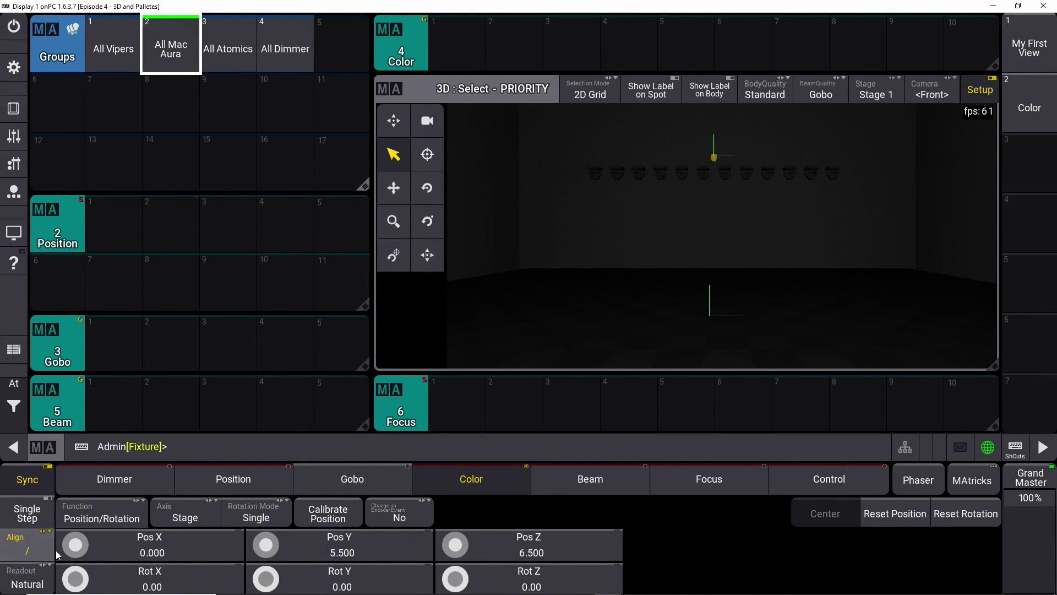
pyautogui.moveTo(77, 552)
pyautogui.mouseDown()
pyautogui.moveTo(56, 546)
pyautogui.moveTo(101, 543)
pyautogui.moveTo(84, 526)
pyautogui.moveTo(120, 560)
pyautogui.moveTo(67, 562)
pyautogui.moveTo(81, 530)
pyautogui.moveTo(96, 550)
pyautogui.moveTo(90, 560)
pyautogui.mouseUp()
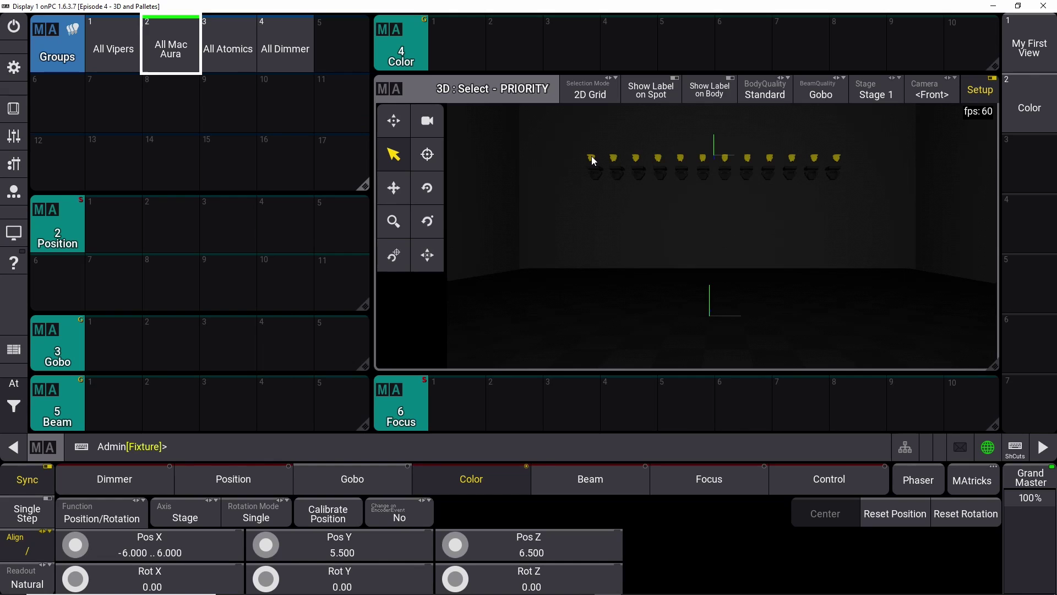
# Step: Show fixture labels on the bodies in the 3D view and clear the combined Viper and Mac Aura selection
pyautogui.click(712, 91)
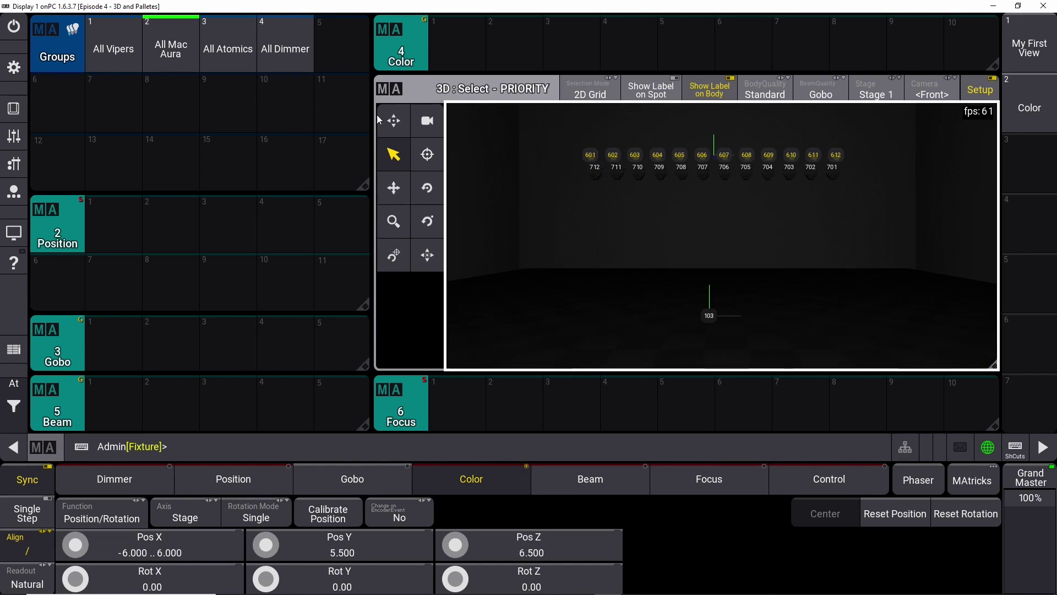
pyautogui.click(113, 51)
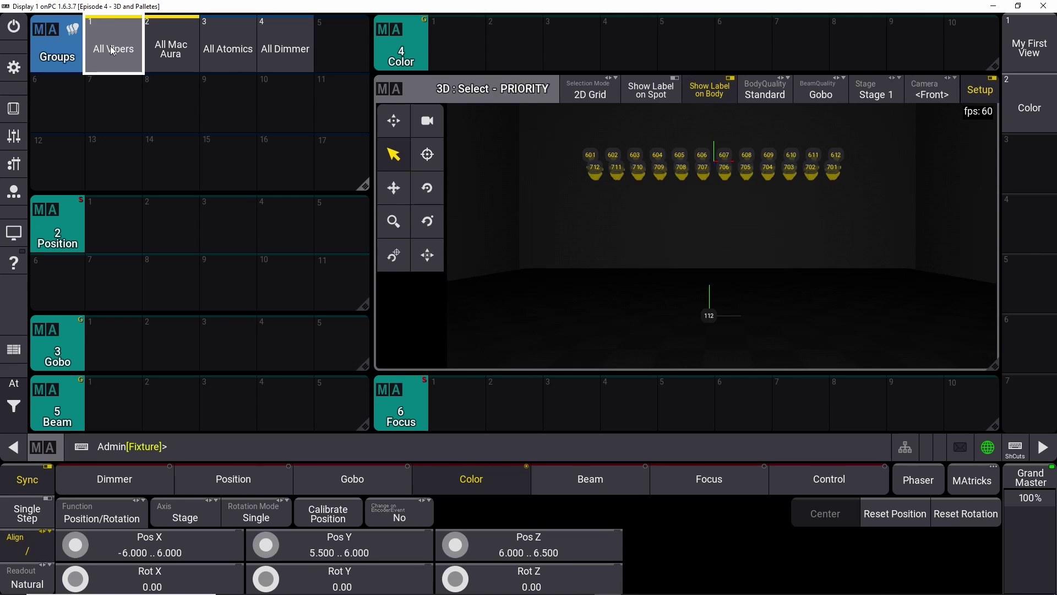
pyautogui.click(14, 383)
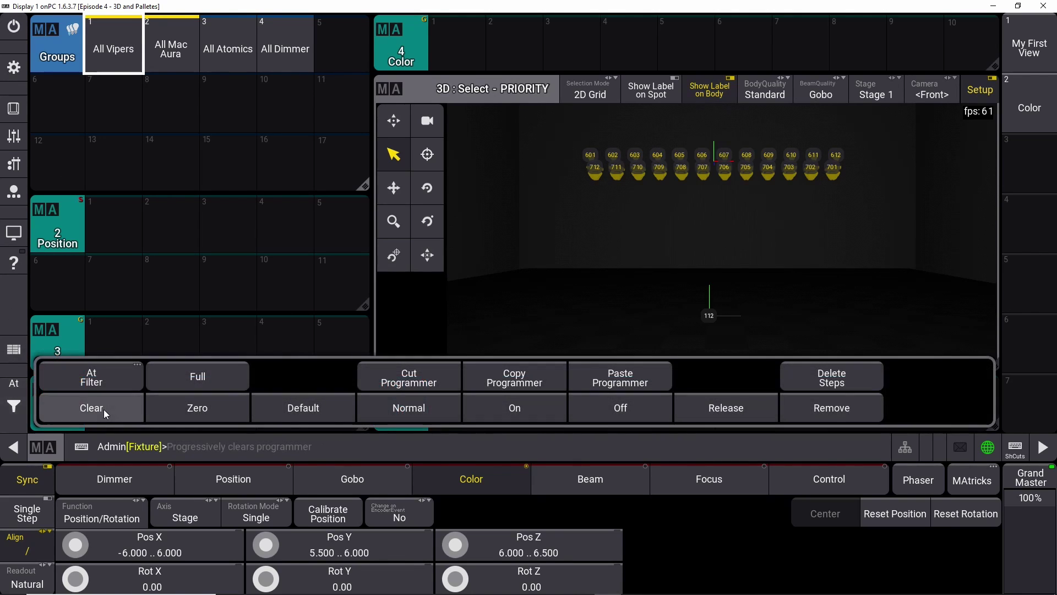
pyautogui.click(107, 409)
# Step: Select All Vipers and reverse their / aligned Pos X spread from -6 to 6 so that 701 to 712 match the order of 601 to 612
pyautogui.click(105, 49)
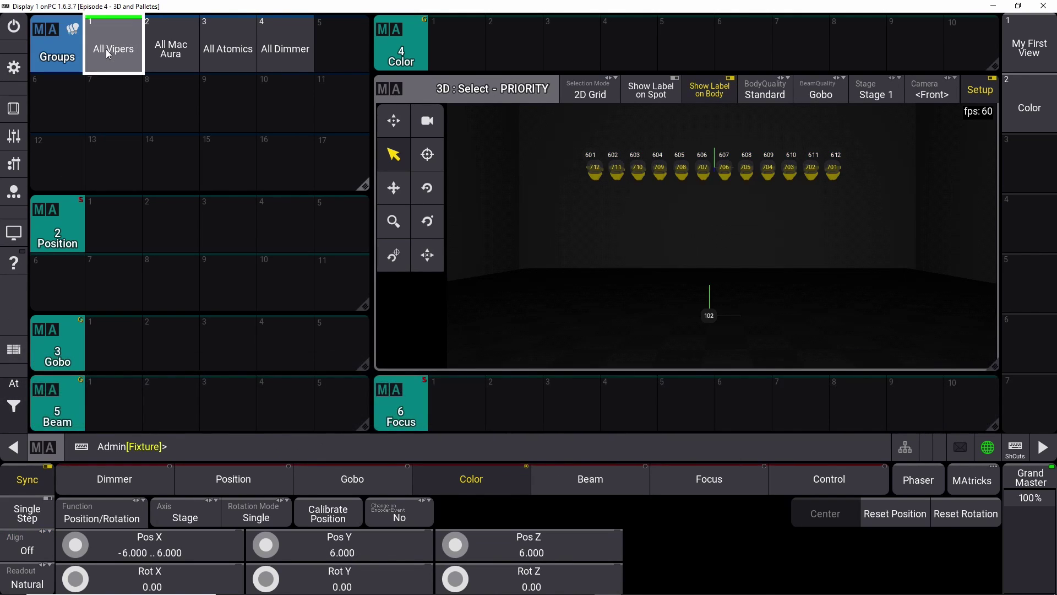
pyautogui.click(25, 551)
pyautogui.moveTo(75, 553)
pyautogui.mouseDown()
pyautogui.moveTo(74, 530)
pyautogui.moveTo(103, 530)
pyautogui.moveTo(88, 556)
pyautogui.moveTo(66, 508)
pyautogui.moveTo(99, 588)
pyautogui.moveTo(51, 526)
pyautogui.moveTo(49, 545)
pyautogui.moveTo(116, 588)
pyautogui.moveTo(36, 556)
pyautogui.moveTo(77, 527)
pyautogui.moveTo(101, 556)
pyautogui.moveTo(67, 556)
pyautogui.moveTo(79, 563)
pyautogui.moveTo(85, 546)
pyautogui.moveTo(98, 551)
pyautogui.moveTo(47, 553)
pyautogui.moveTo(60, 527)
pyautogui.moveTo(91, 553)
pyautogui.moveTo(81, 531)
pyautogui.mouseUp()
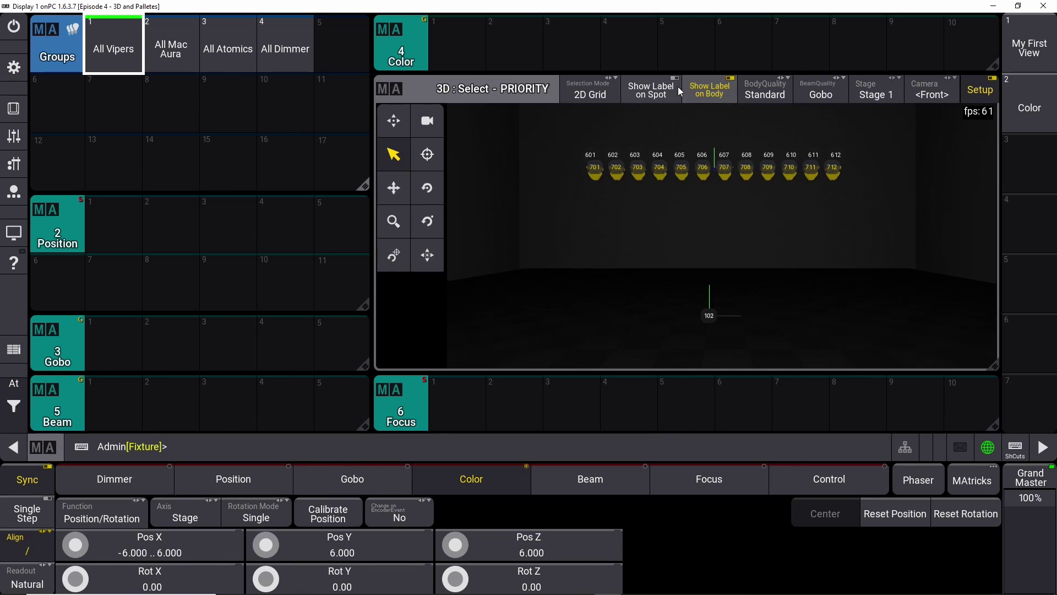
# Step: Show fixture labels on the spots in the 3D view and bring All Vipers to full intensity
pyautogui.click(650, 94)
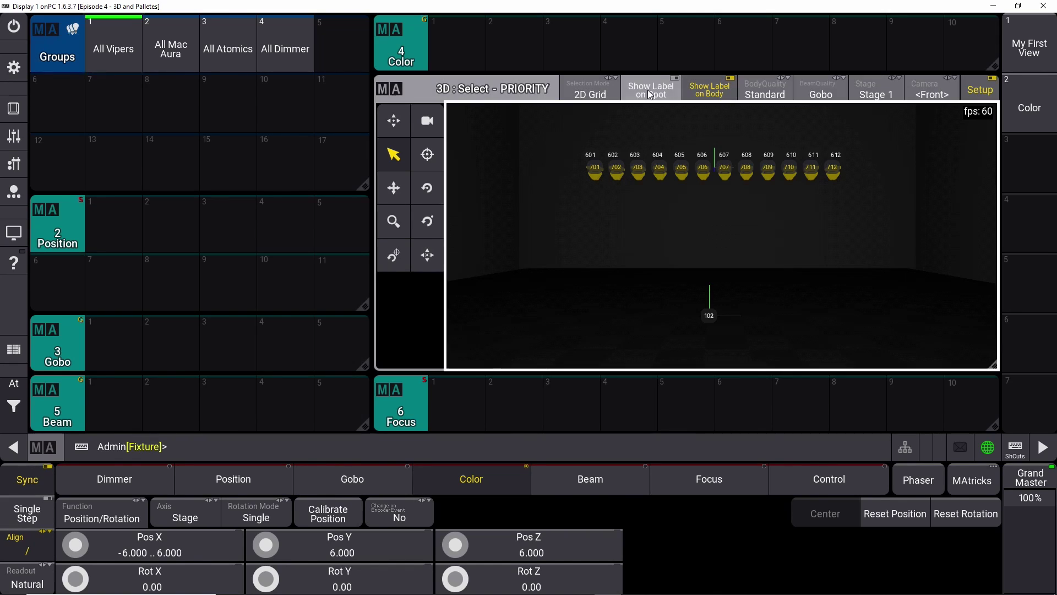
pyautogui.click(122, 48)
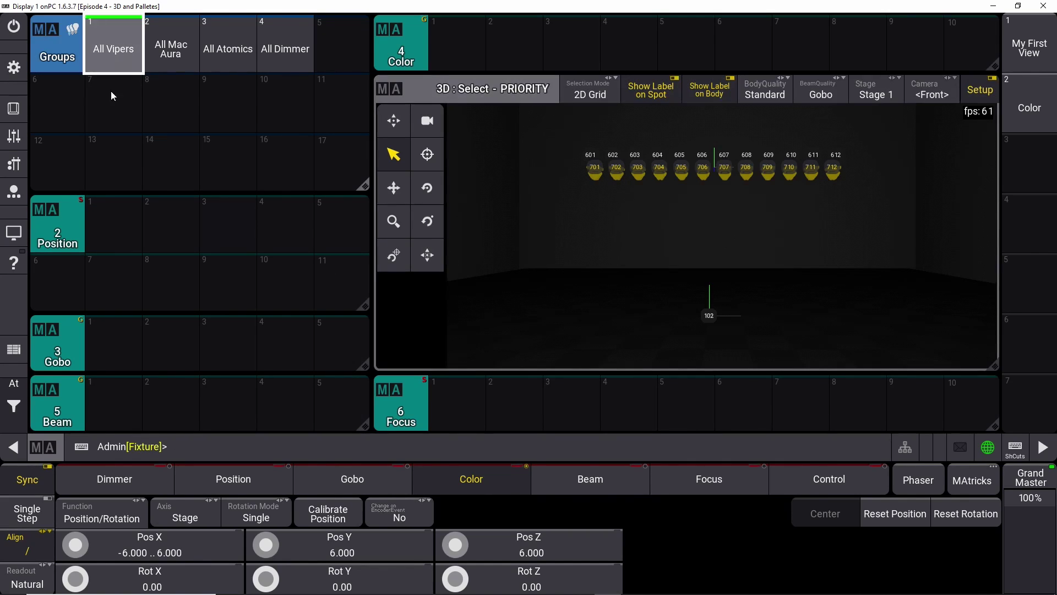
pyautogui.click(11, 408)
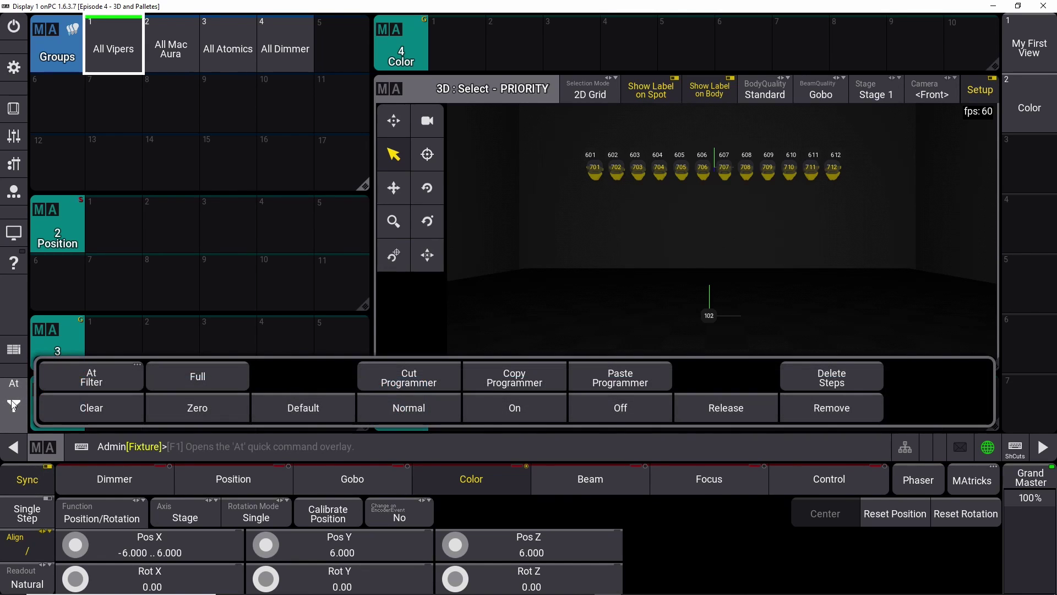
pyautogui.click(217, 376)
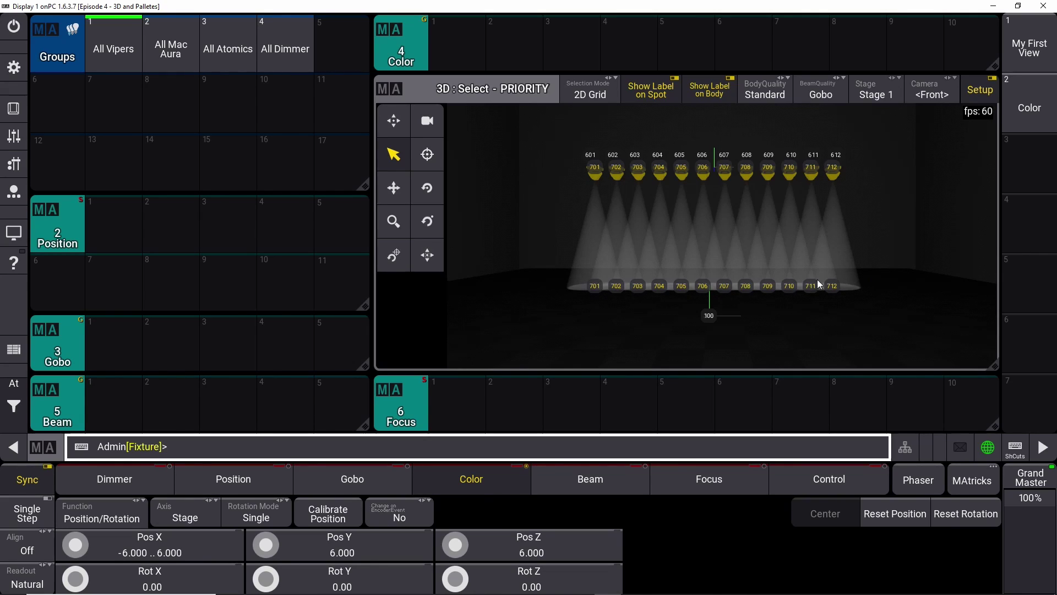
# Step: Hide the spot labels in the 3D view and clear the All Vipers selection and intensity from the programmer
pyautogui.click(656, 90)
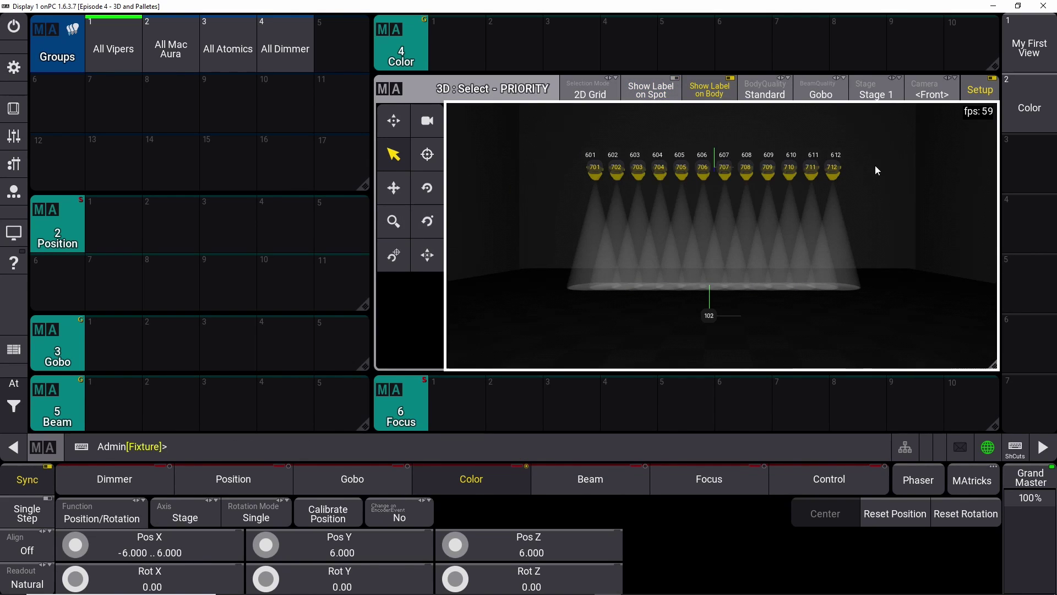
pyautogui.click(11, 416)
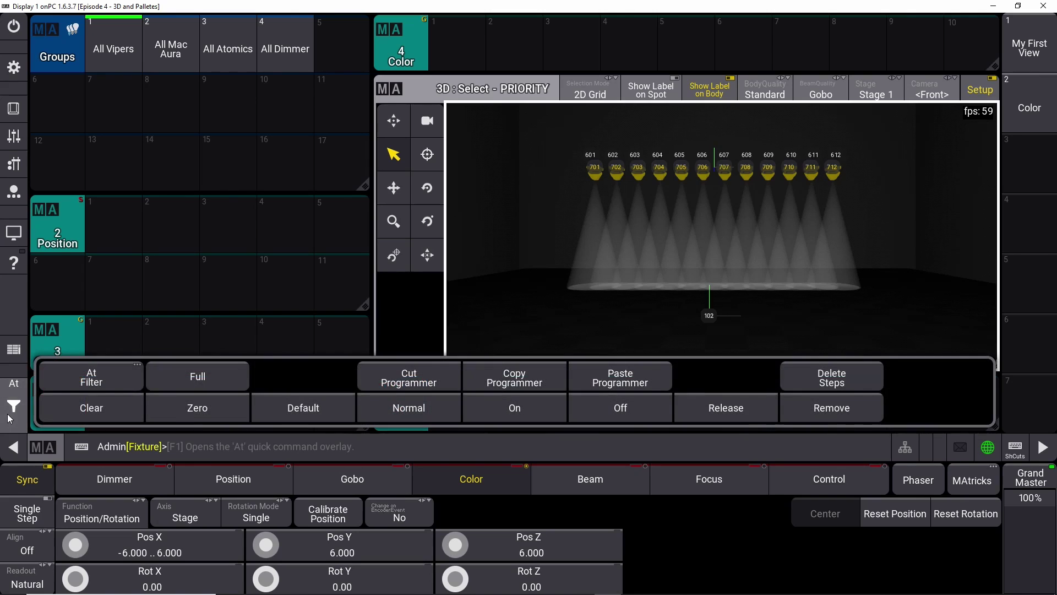
pyautogui.click(67, 410)
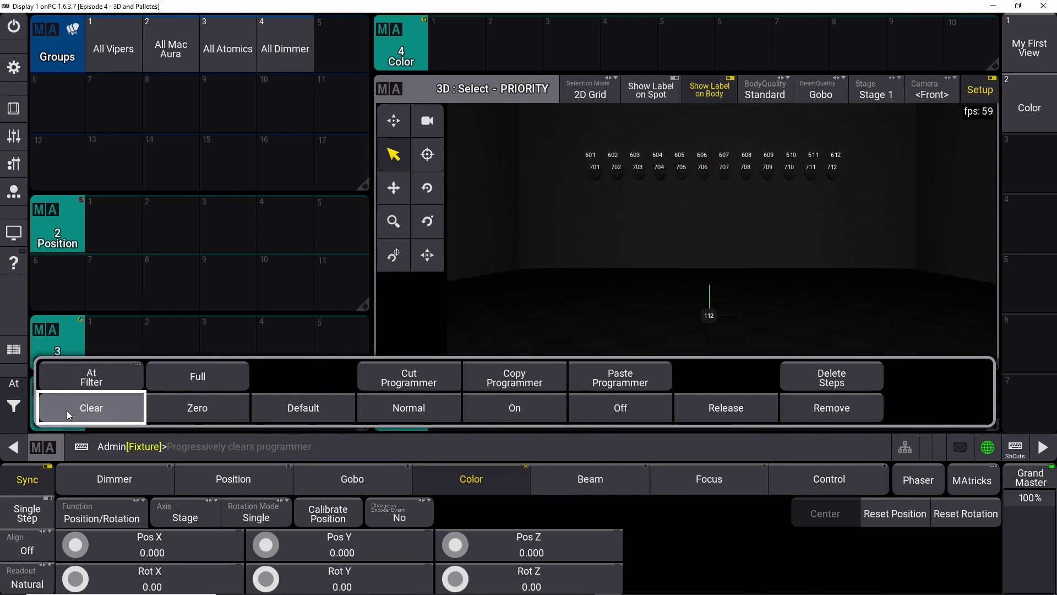
# Step: Set the All Atomics group's Pos Z height to 7 and its Pos Y depth to 5
pyautogui.click(240, 53)
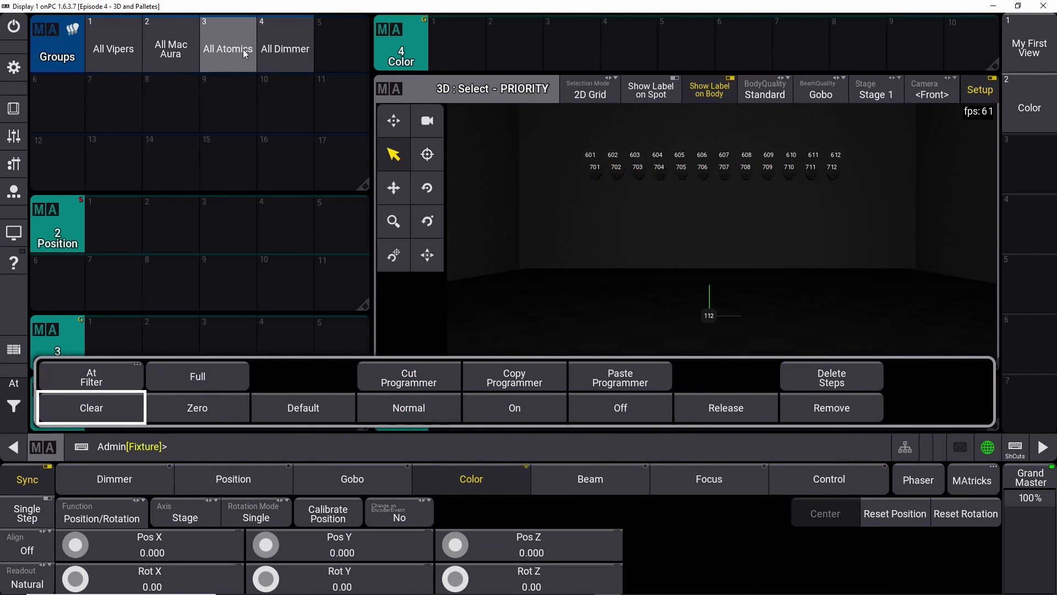
pyautogui.click(539, 557)
pyautogui.write('7')
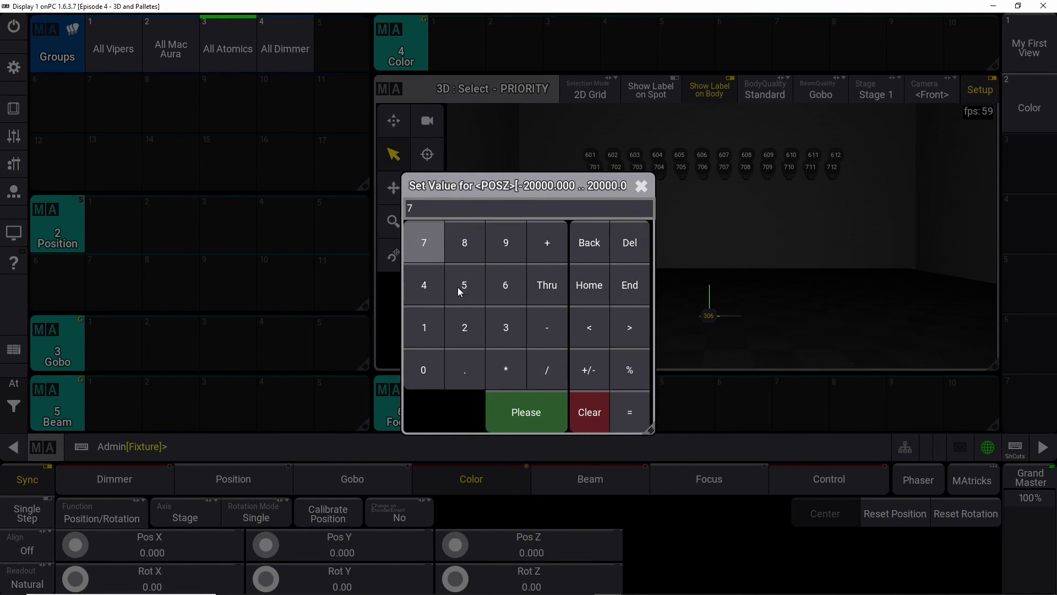
pyautogui.click(541, 418)
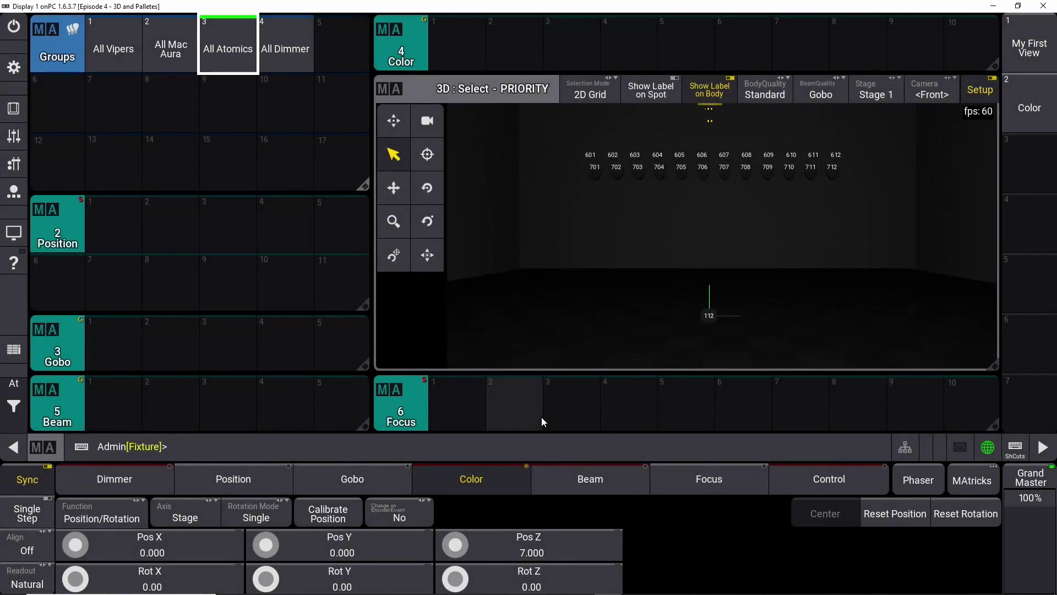
pyautogui.click(341, 531)
pyautogui.click(473, 290)
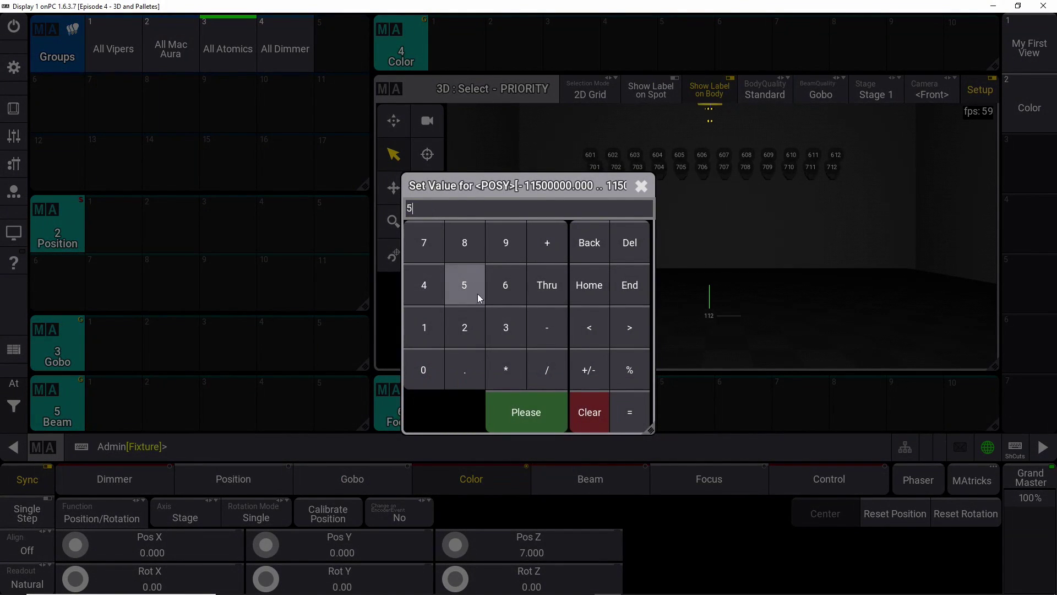
pyautogui.click(528, 412)
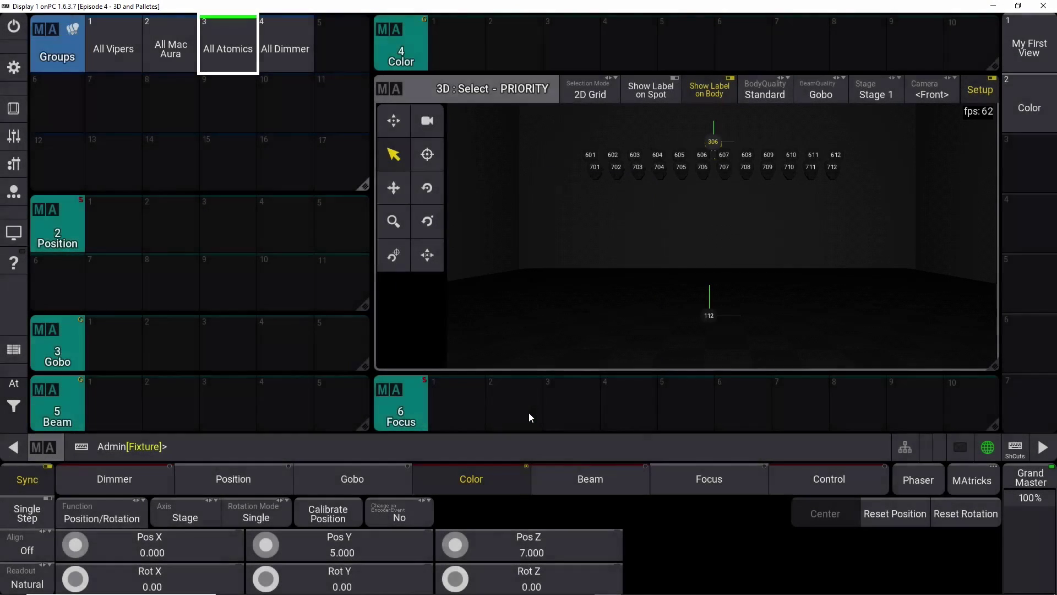
# Step: Set Align to / and spread the Atomics across Pos X from -5.5 to 5.5, clearing the selection
pyautogui.click(32, 550)
pyautogui.moveTo(75, 553)
pyautogui.mouseDown()
pyautogui.moveTo(64, 554)
pyautogui.moveTo(94, 548)
pyautogui.moveTo(54, 542)
pyautogui.moveTo(78, 523)
pyautogui.moveTo(97, 548)
pyautogui.moveTo(66, 556)
pyautogui.mouseUp()
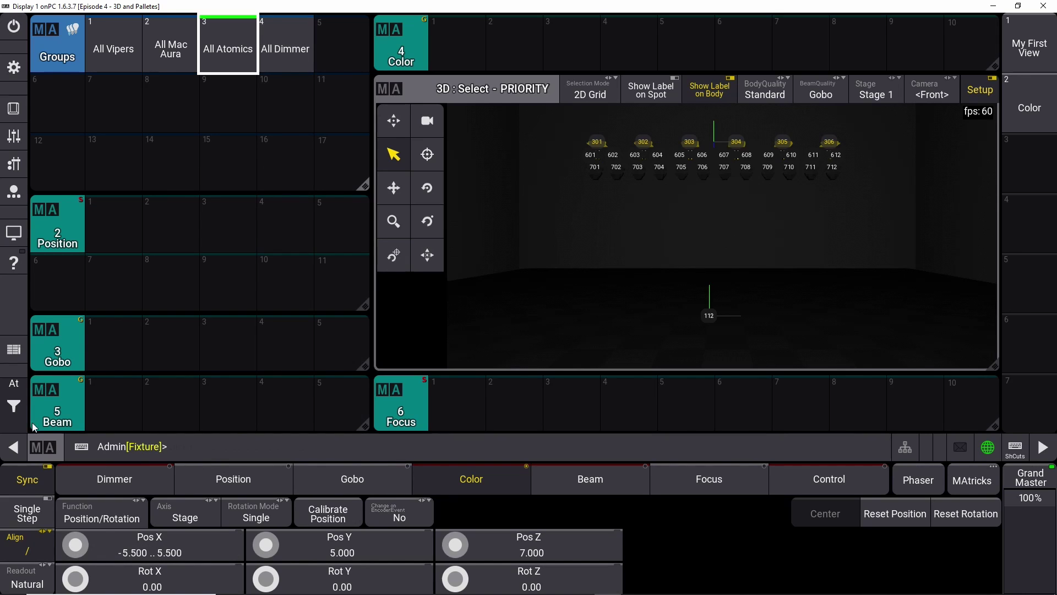
pyautogui.click(14, 384)
pyautogui.click(67, 408)
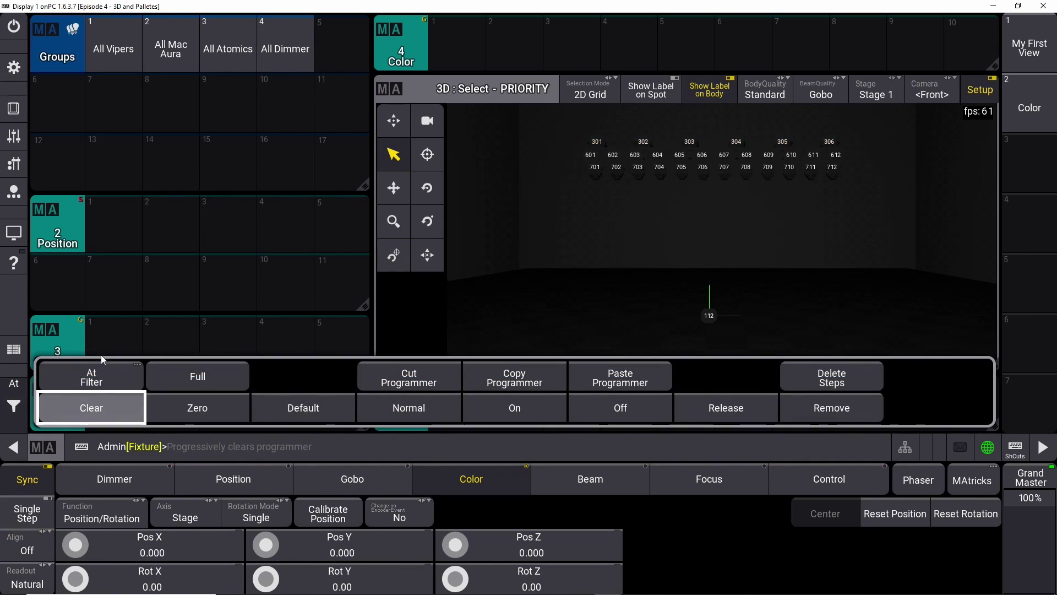
# Step: Set the Pos Z height of the All Dimmer group to 7.5
pyautogui.click(297, 34)
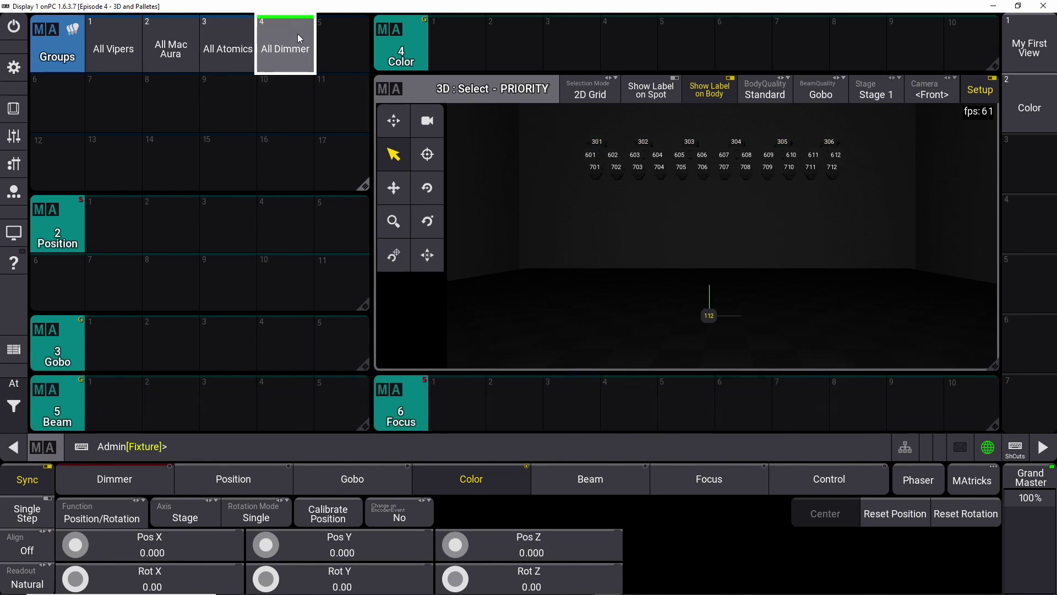
pyautogui.click(541, 542)
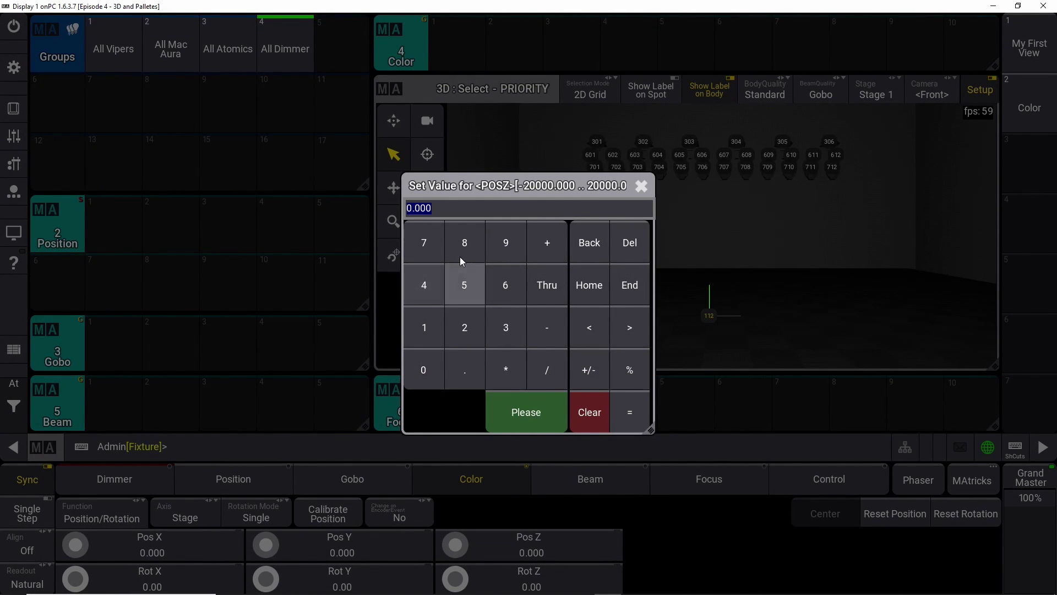
pyautogui.click(435, 245)
pyautogui.click(465, 369)
pyautogui.click(467, 292)
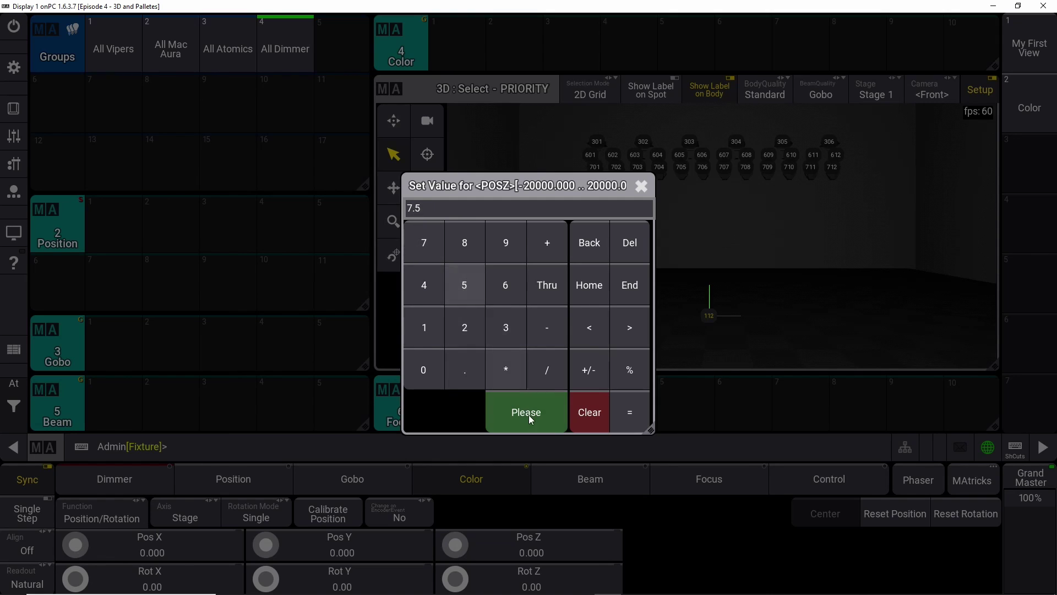
pyautogui.click(528, 413)
# Step: Set the Pos Y depth of the All Dimmer group to 4.5
pyautogui.click(390, 541)
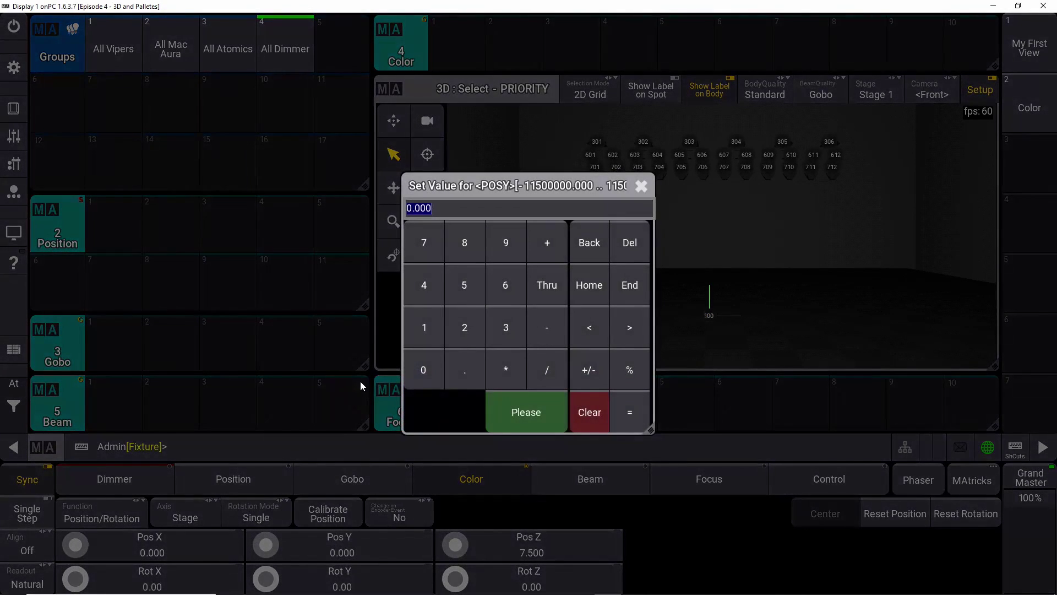
pyautogui.click(423, 284)
pyautogui.click(465, 370)
pyautogui.click(464, 285)
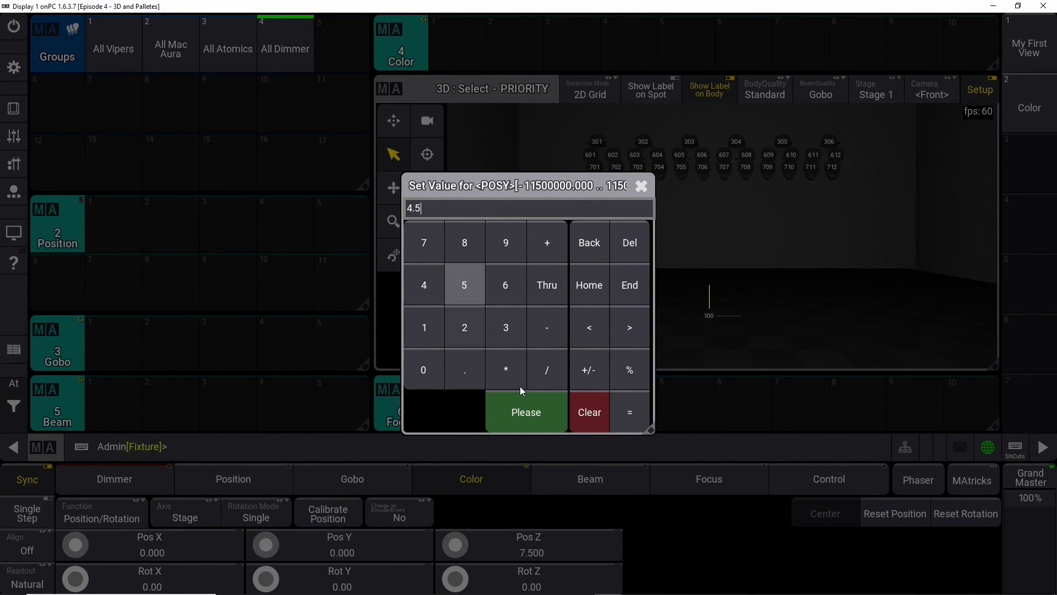
pyautogui.click(529, 414)
# Step: Set Align to / and spread the dimmers across Pos X from -6 to 6, clearing the selection
pyautogui.click(37, 547)
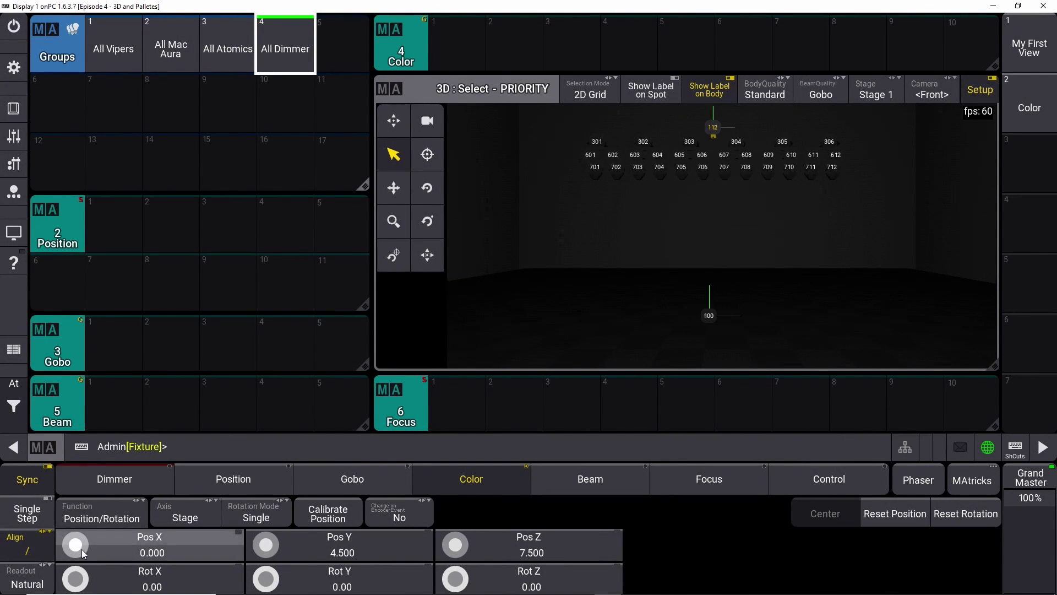
pyautogui.moveTo(82, 550); pyautogui.dragTo(121, 560)
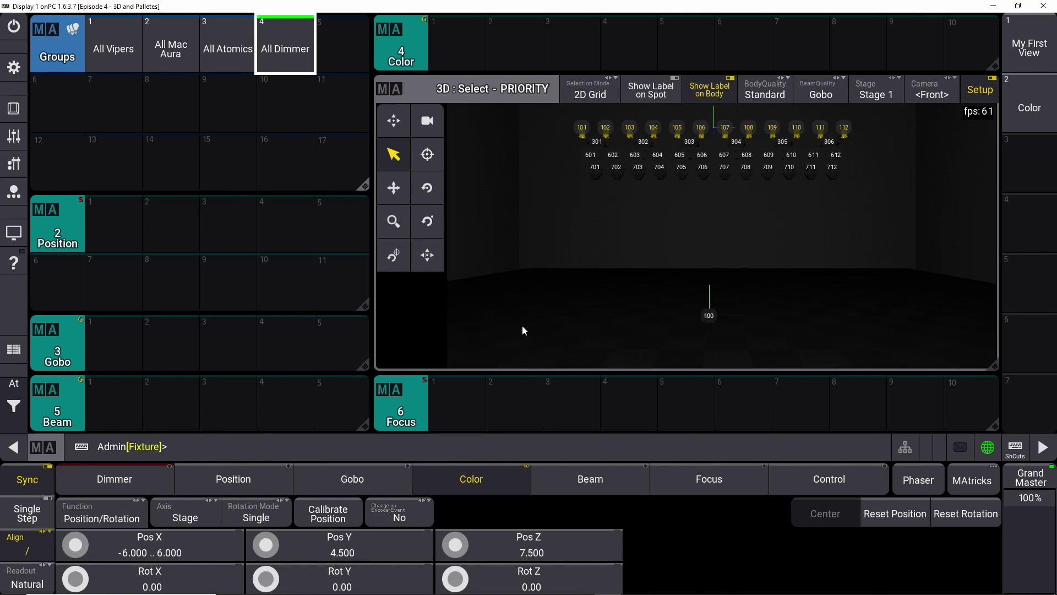
pyautogui.click(15, 409)
pyautogui.click(75, 408)
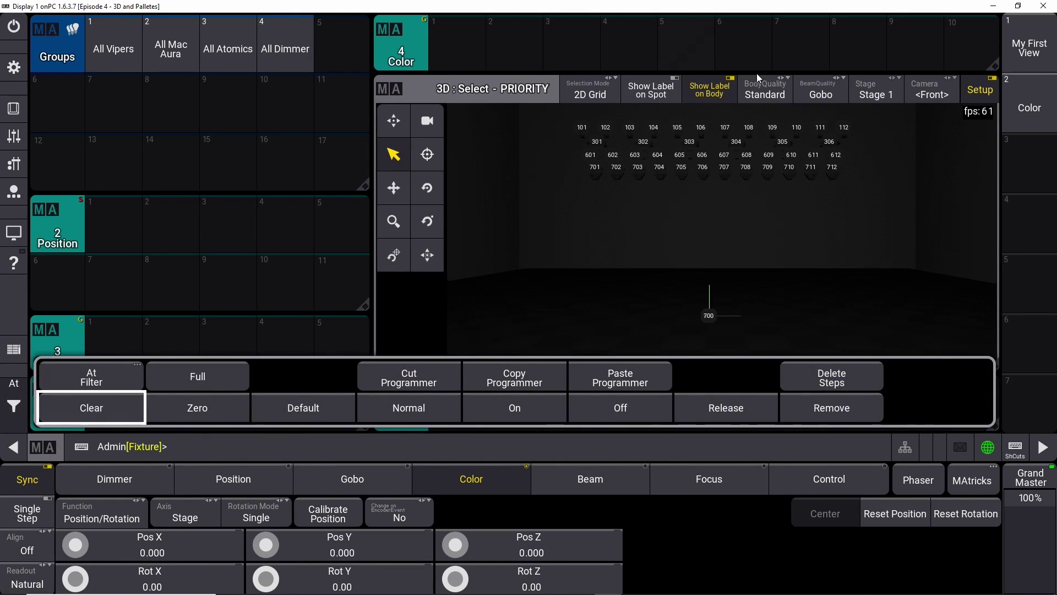
# Step: Hide the body labels in the 3D view and bring All Vipers to full intensity
pyautogui.click(722, 92)
pyautogui.click(713, 87)
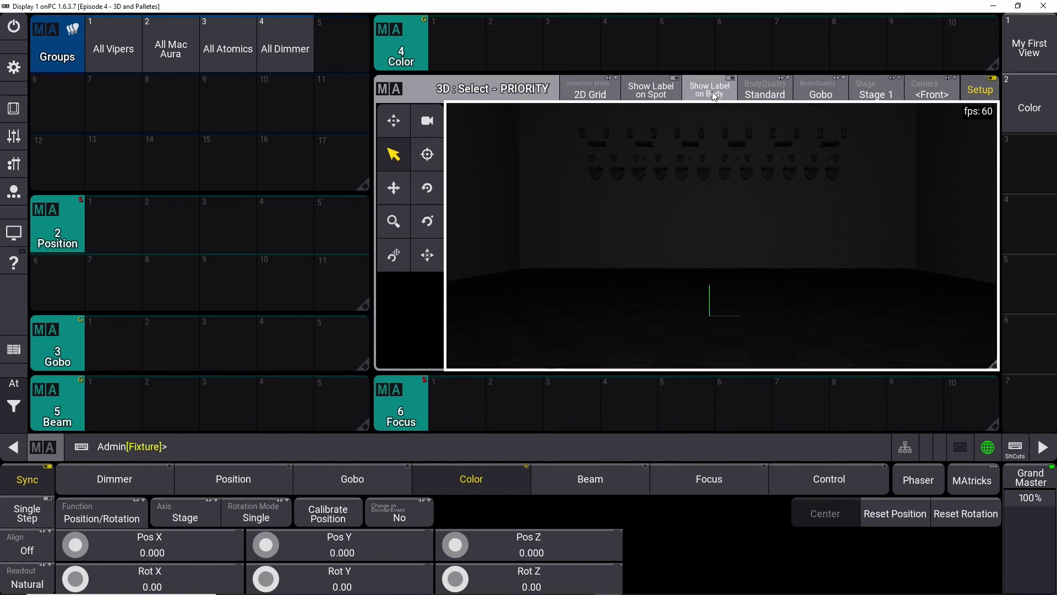
pyautogui.click(103, 55)
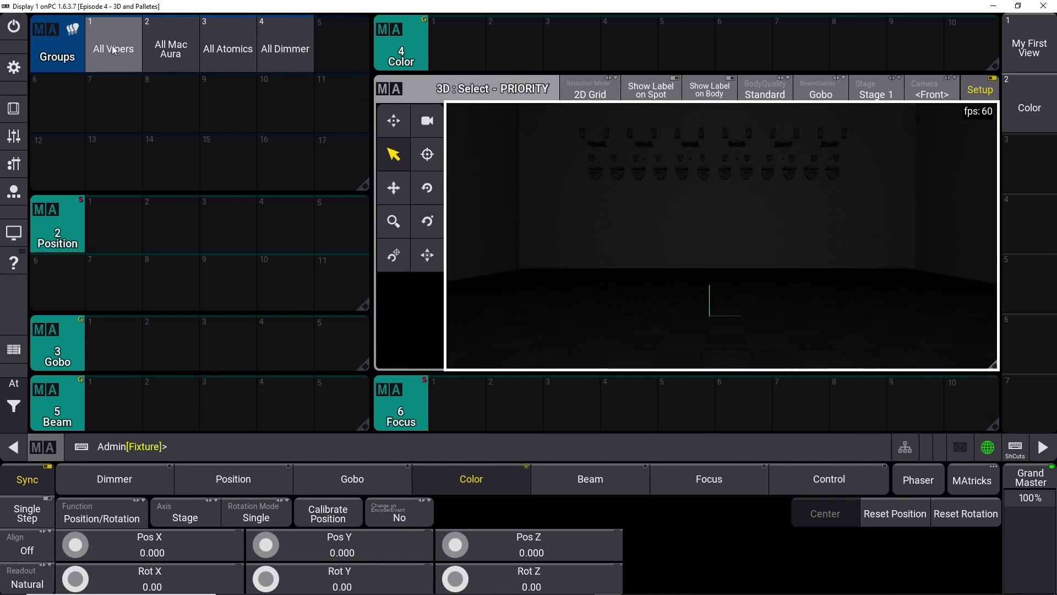
pyautogui.click(15, 407)
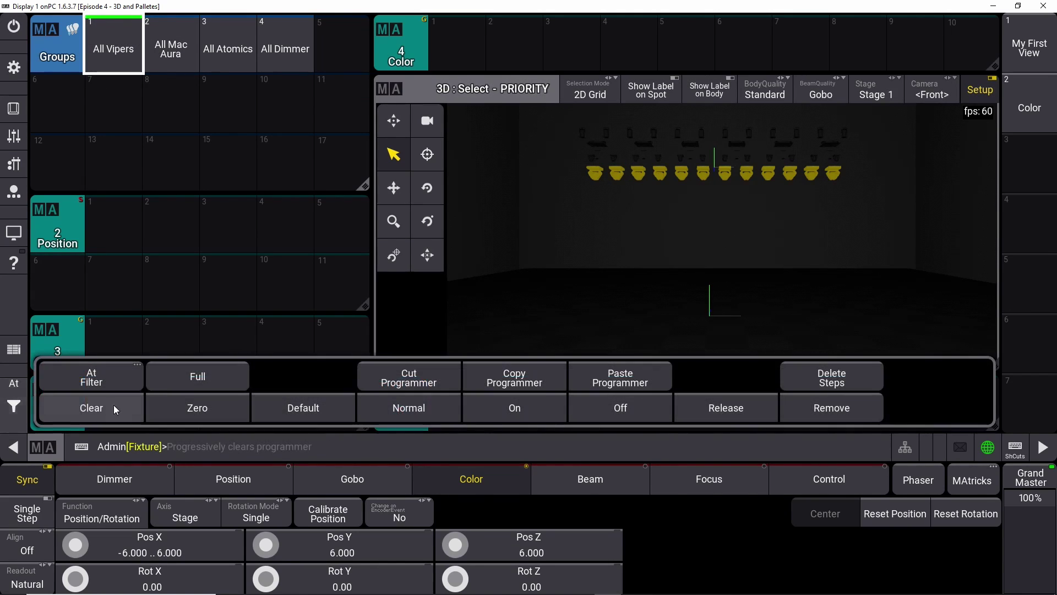
pyautogui.click(210, 374)
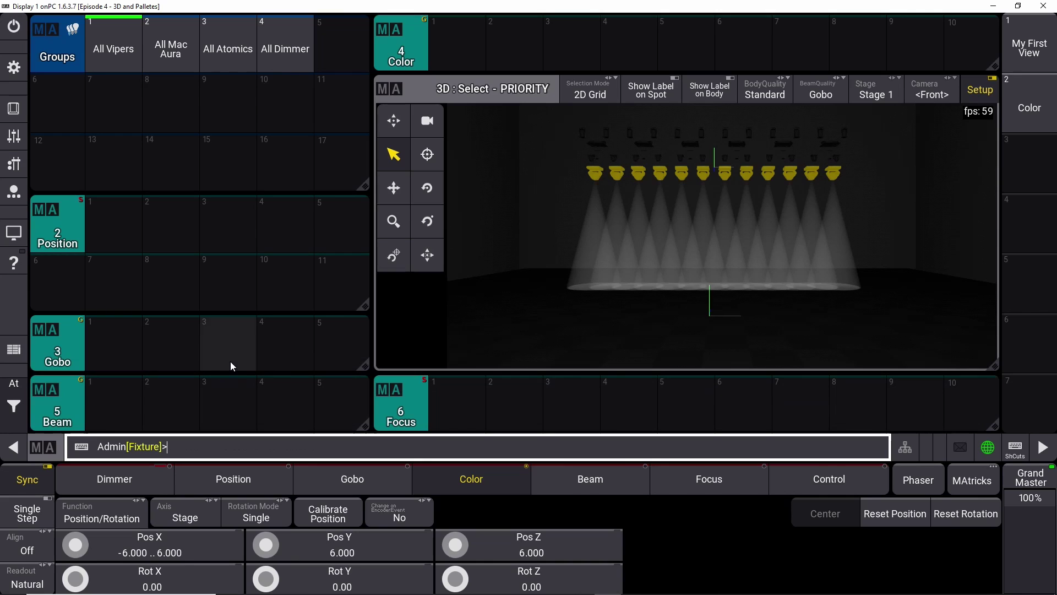
# Step: Bring the All Mac Aura and All Atomics groups to full intensity
pyautogui.click(178, 52)
pyautogui.click(15, 407)
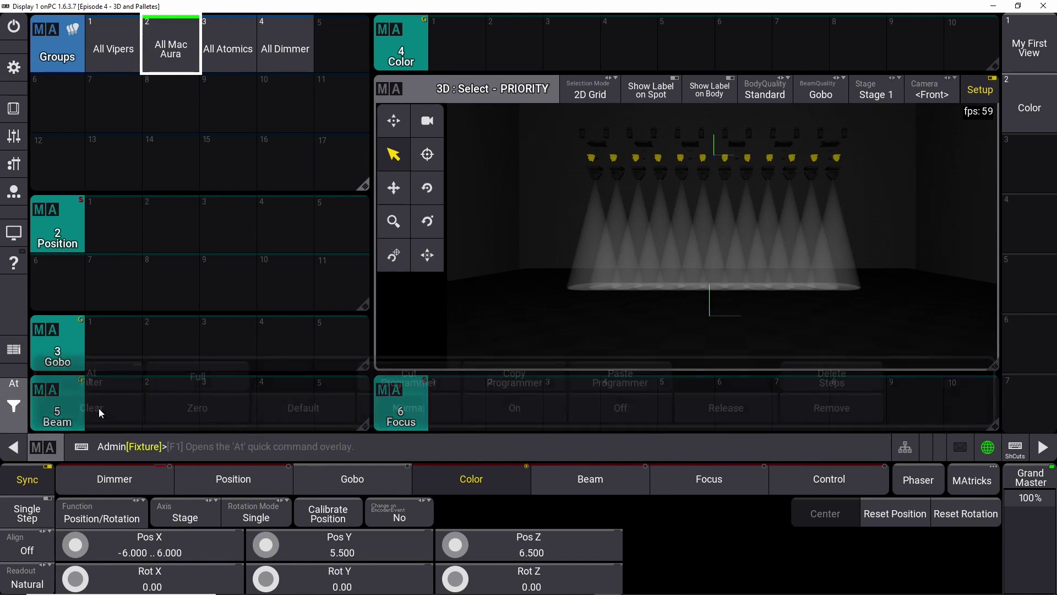
pyautogui.click(198, 374)
pyautogui.click(223, 55)
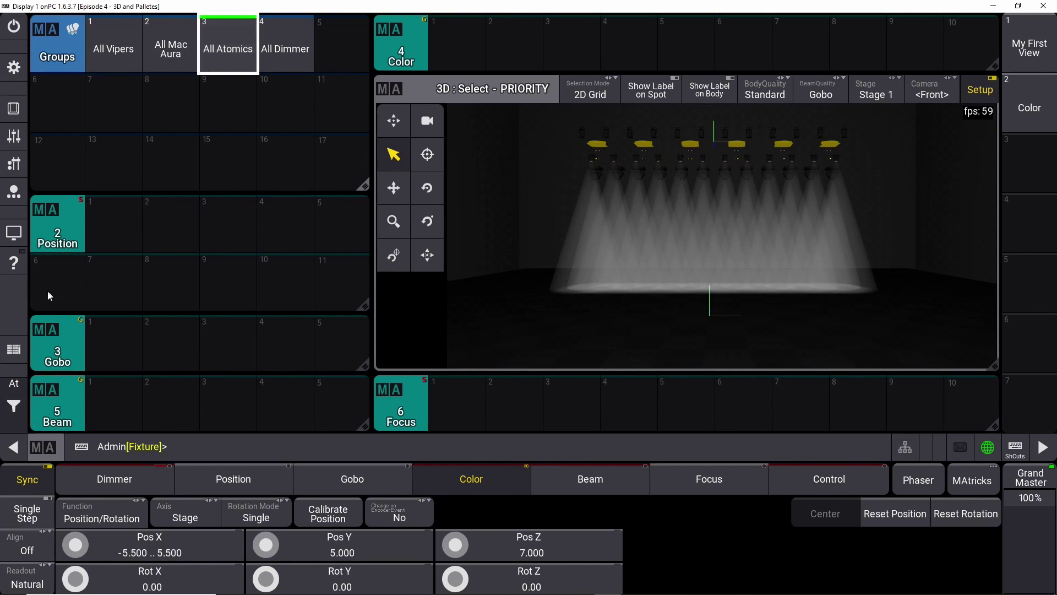
pyautogui.click(14, 407)
pyautogui.click(168, 378)
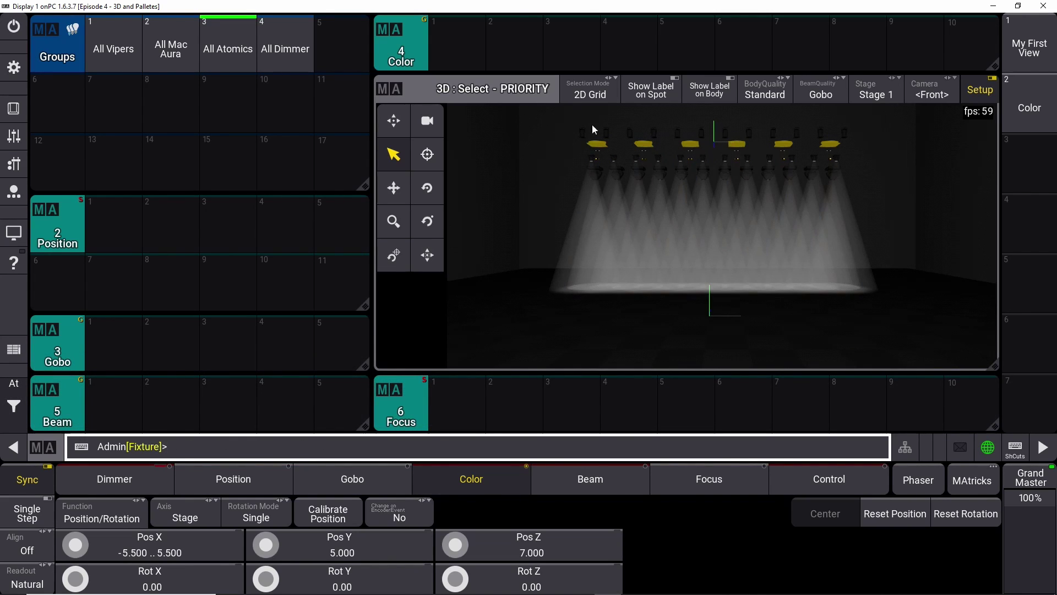
# Step: Bring the All Dimmer group to full intensity
pyautogui.click(286, 45)
pyautogui.click(12, 406)
pyautogui.click(171, 382)
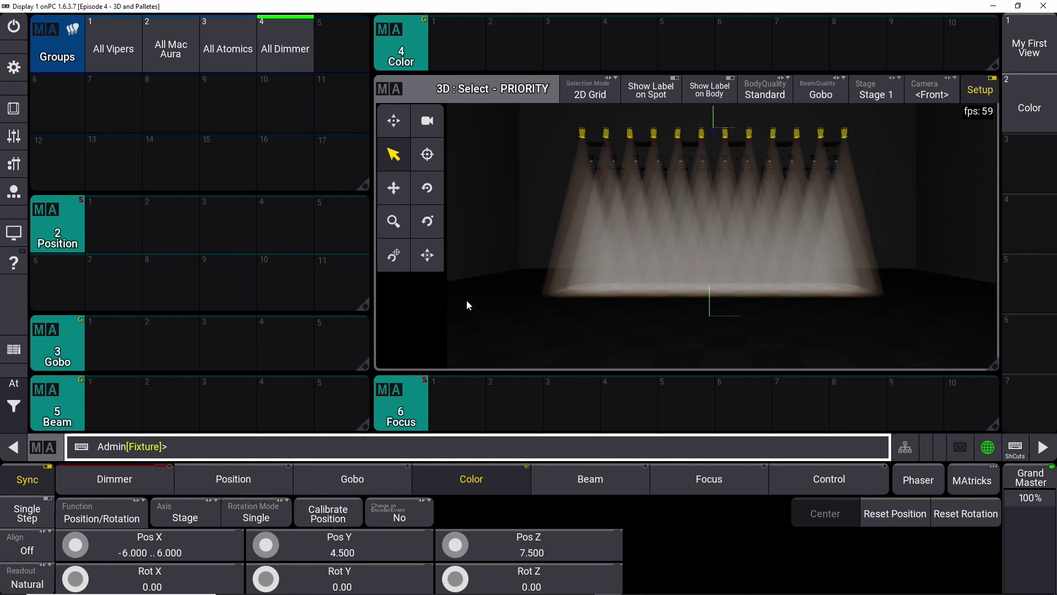
pyautogui.click(12, 406)
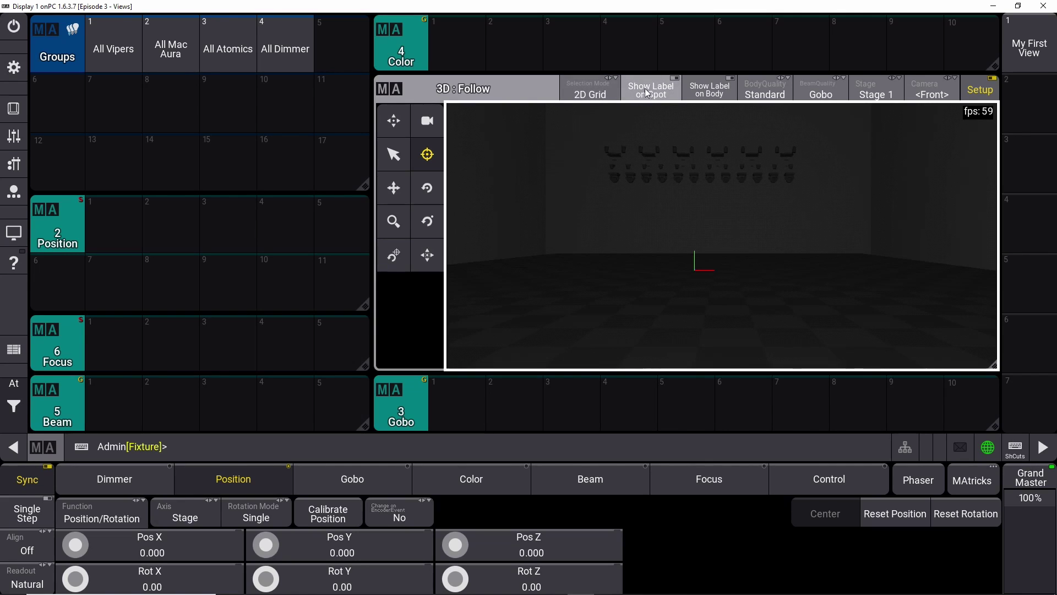
# Step: Preview the fixture labels on the bodies in the 3D view and hide them again
pyautogui.click(707, 96)
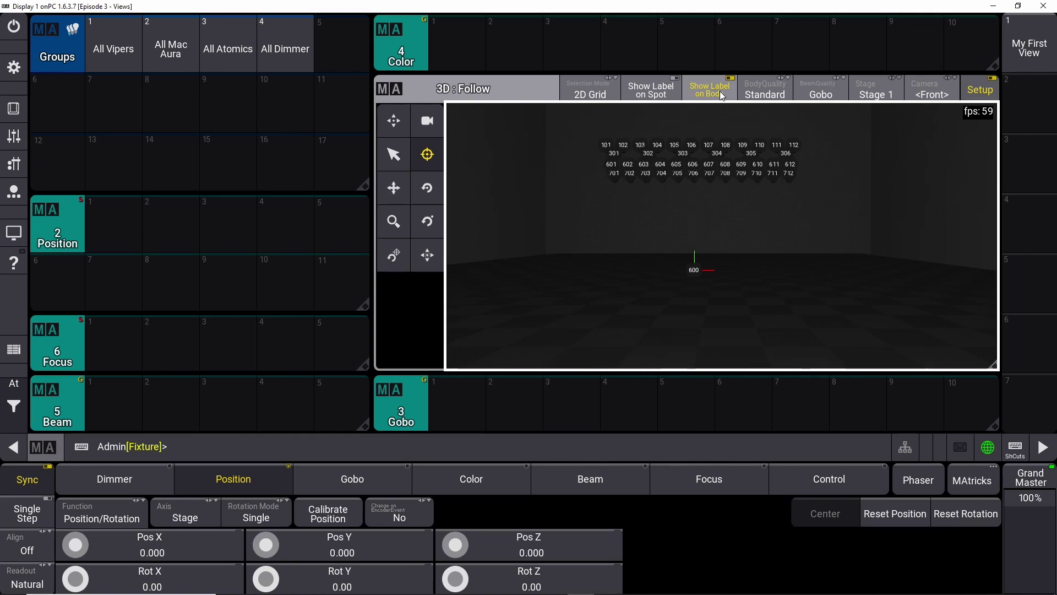
pyautogui.click(702, 91)
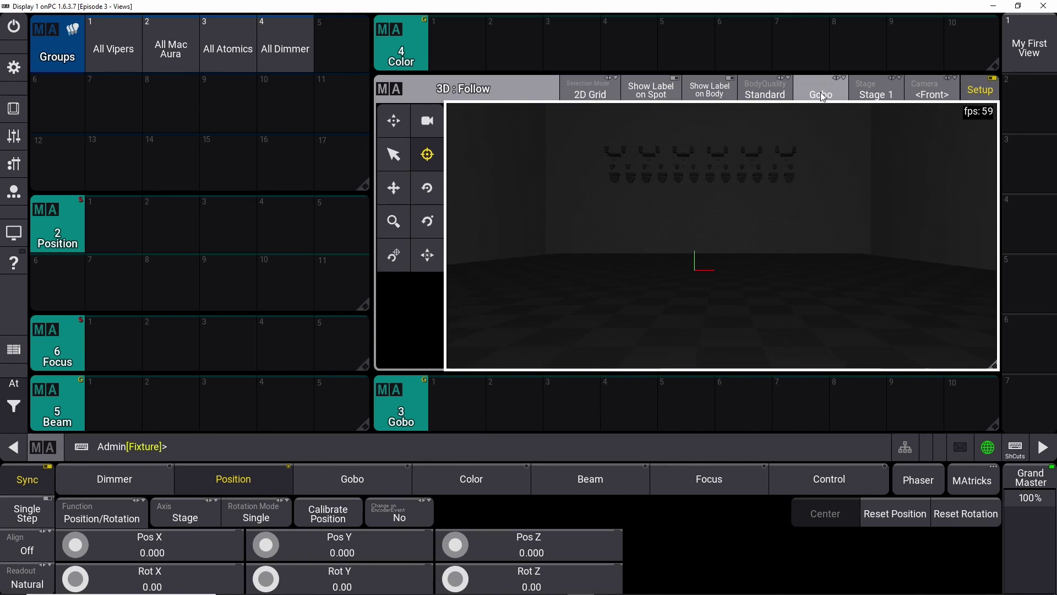
# Step: Set the 3D view's camera to Front and view that camera's position and field-of-view settings
pyautogui.click(931, 94)
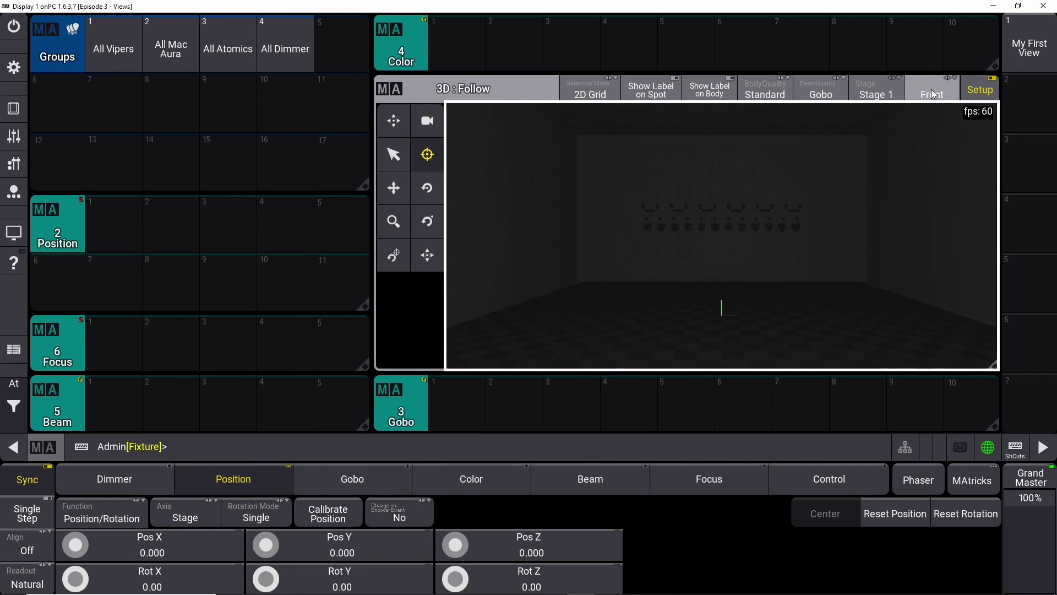
pyautogui.rightClick(930, 95)
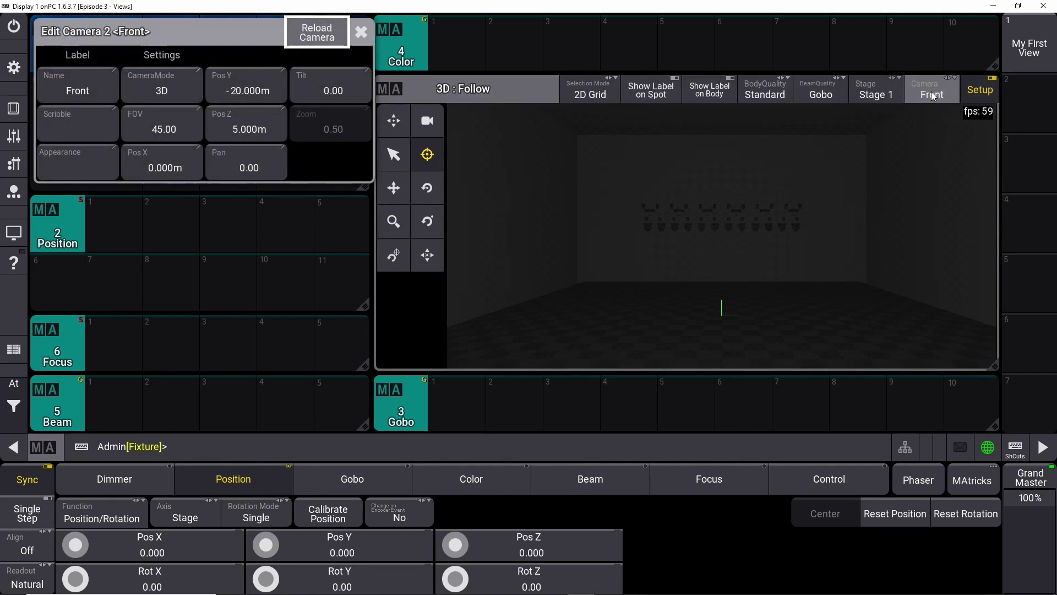
pyautogui.click(361, 32)
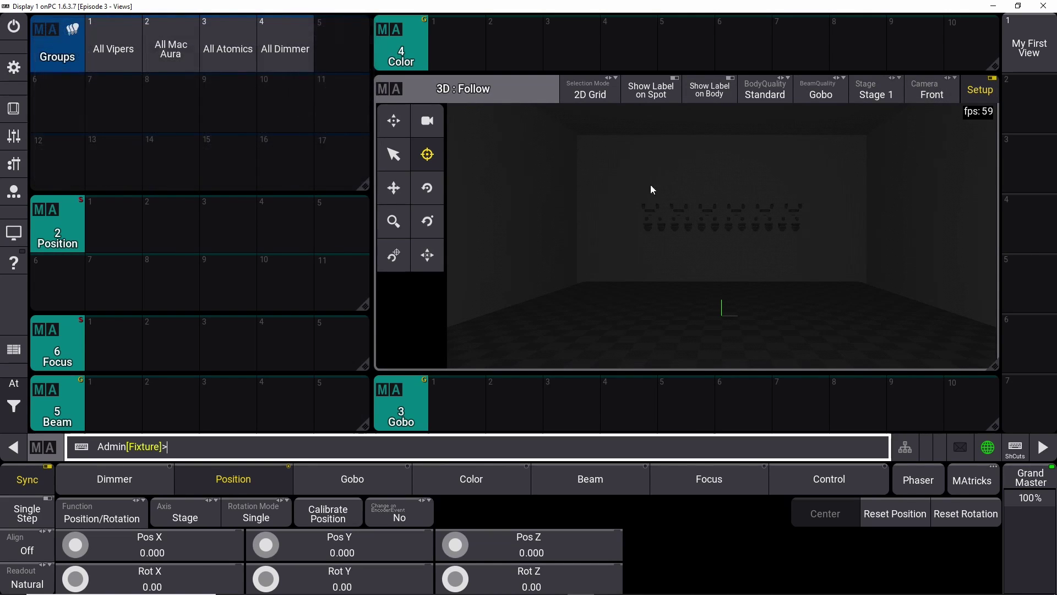
# Step: Set the ambient light in the 3D window's rendering settings to 20.8%
pyautogui.click(399, 90)
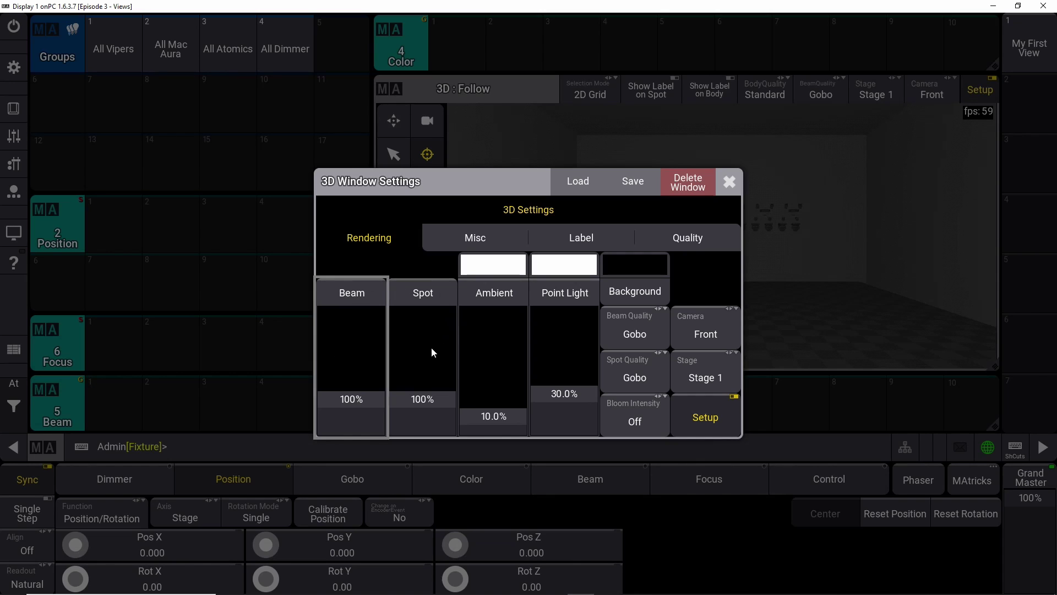
pyautogui.moveTo(505, 406)
pyautogui.mouseDown()
pyautogui.moveTo(503, 327)
pyautogui.moveTo(500, 428)
pyautogui.moveTo(496, 403)
pyautogui.mouseUp()
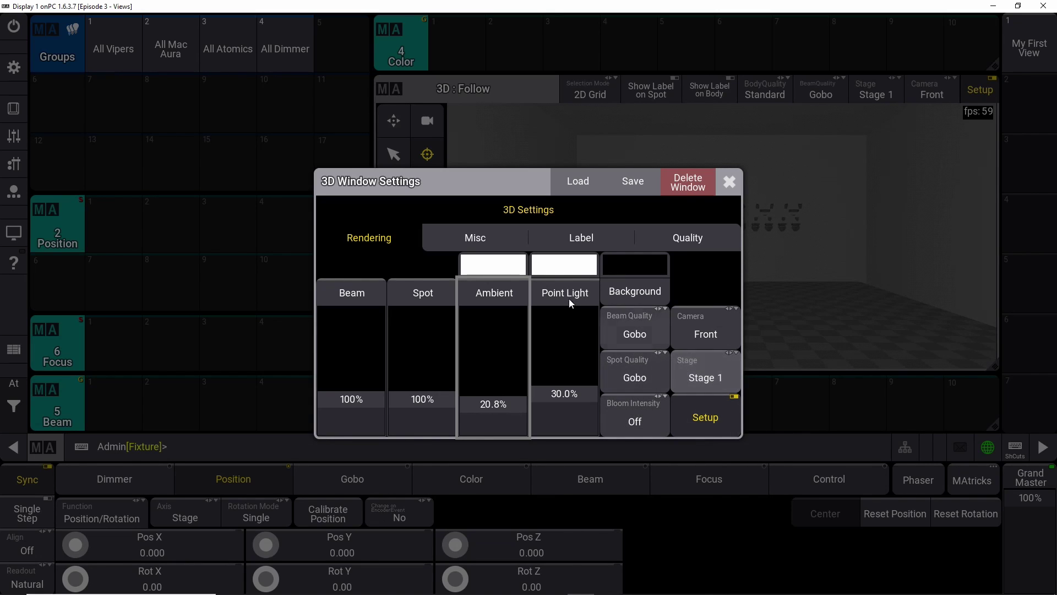
# Step: Switch the frame-rate display off and on again, and preview the 3D view in Wireframe before restoring solid rendering
pyautogui.click(466, 238)
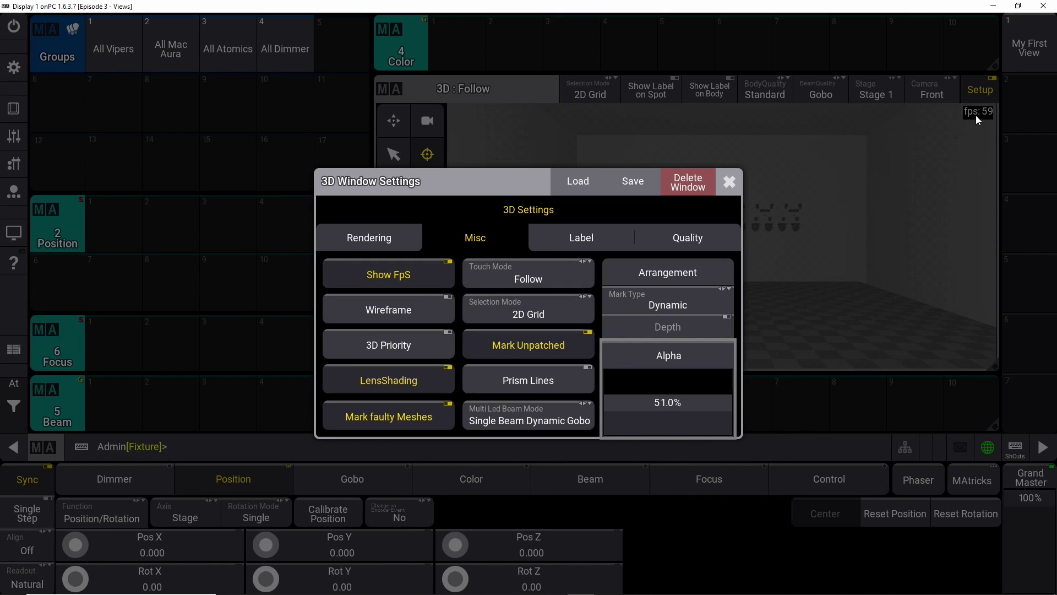
pyautogui.click(446, 271)
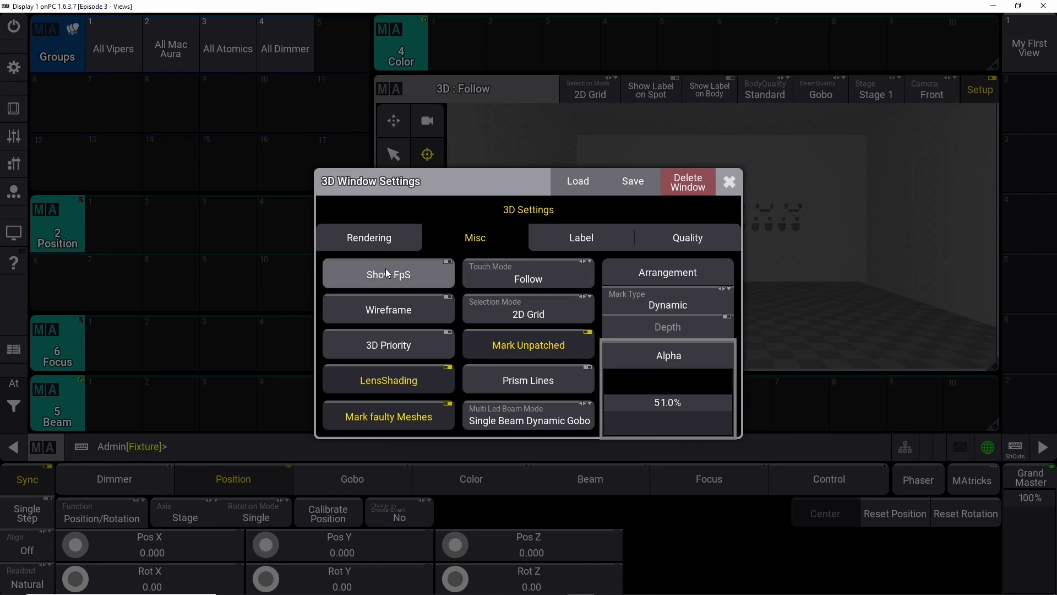
pyautogui.click(388, 274)
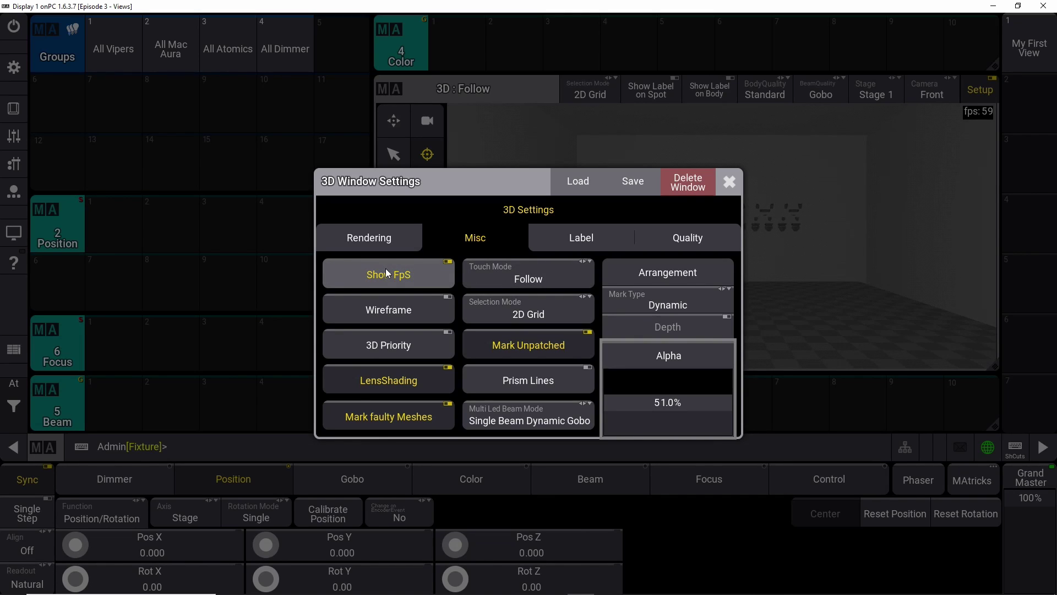
pyautogui.click(378, 307)
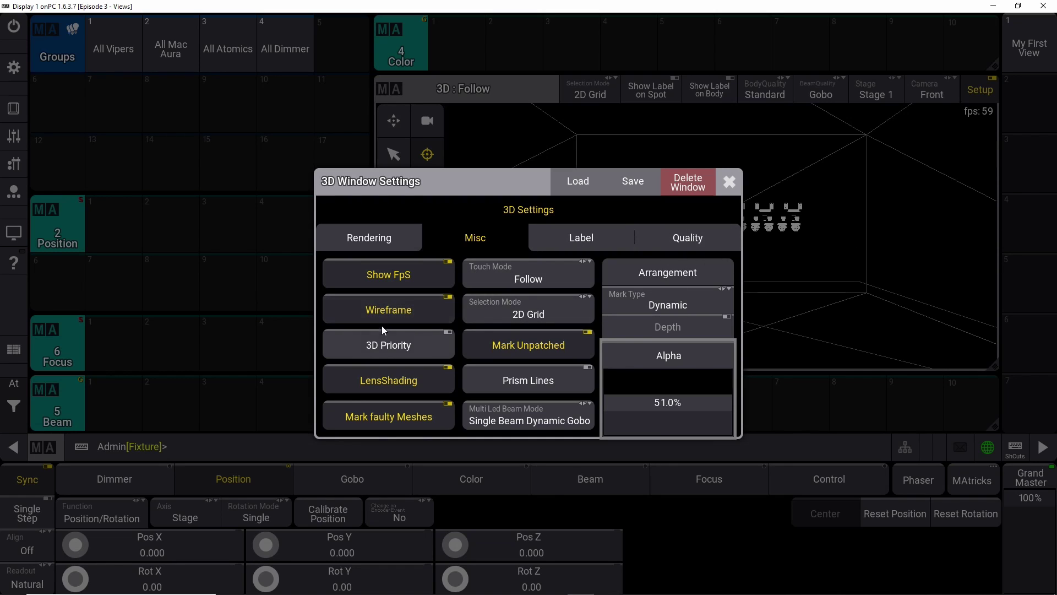
pyautogui.click(409, 311)
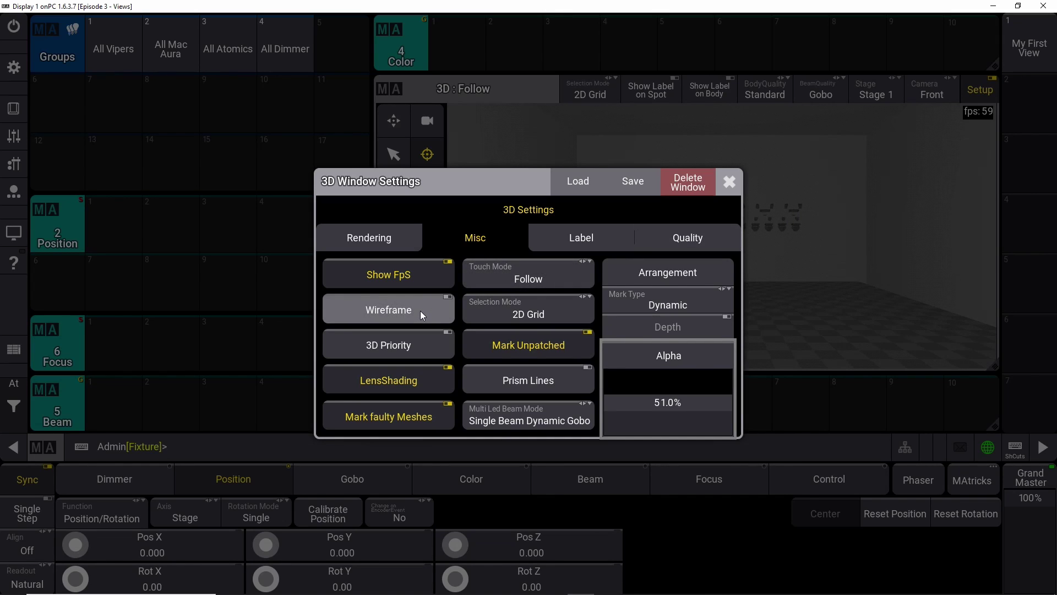
# Step: Try 3D Priority for the 3D window and switch it off again
pyautogui.click(399, 345)
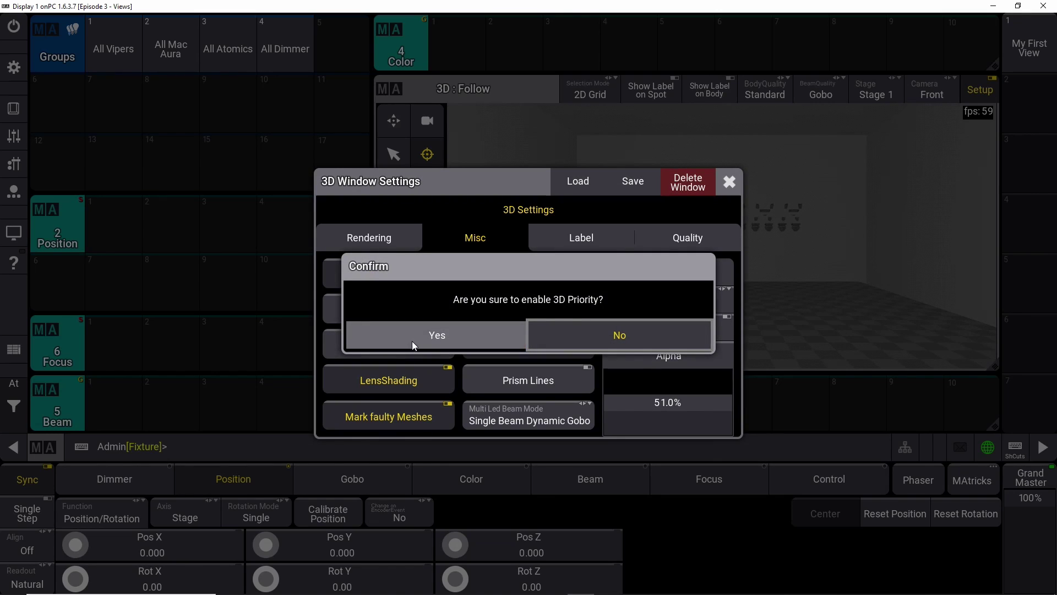
pyautogui.click(618, 335)
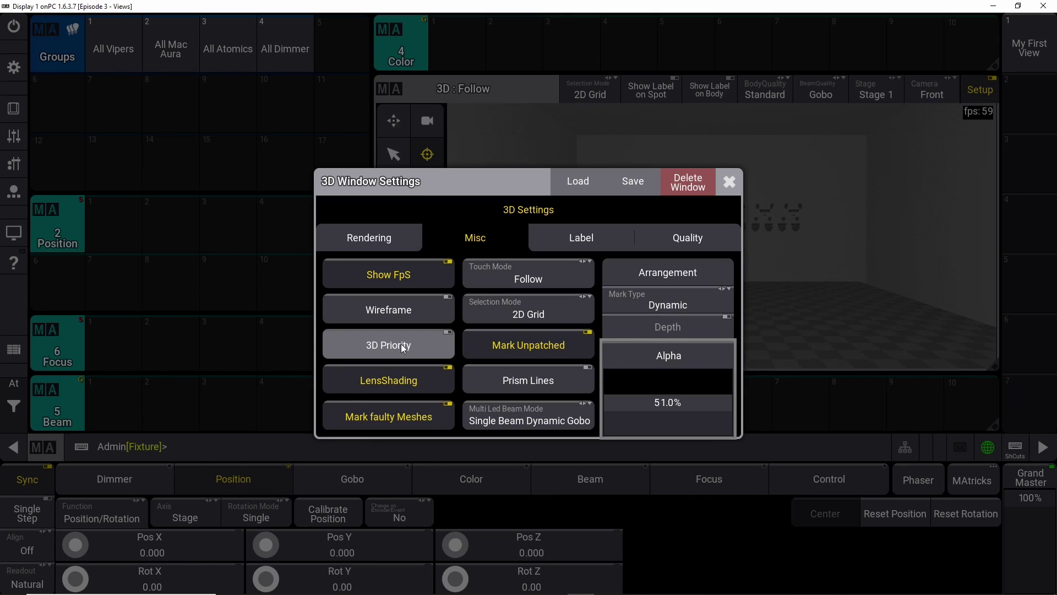
pyautogui.click(400, 344)
pyautogui.click(409, 339)
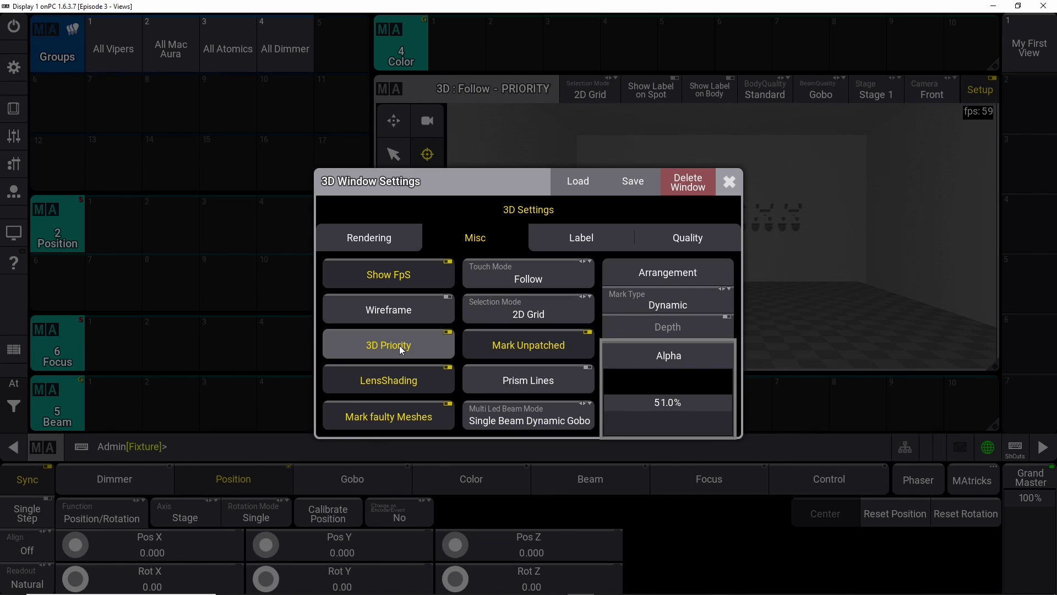
pyautogui.click(399, 345)
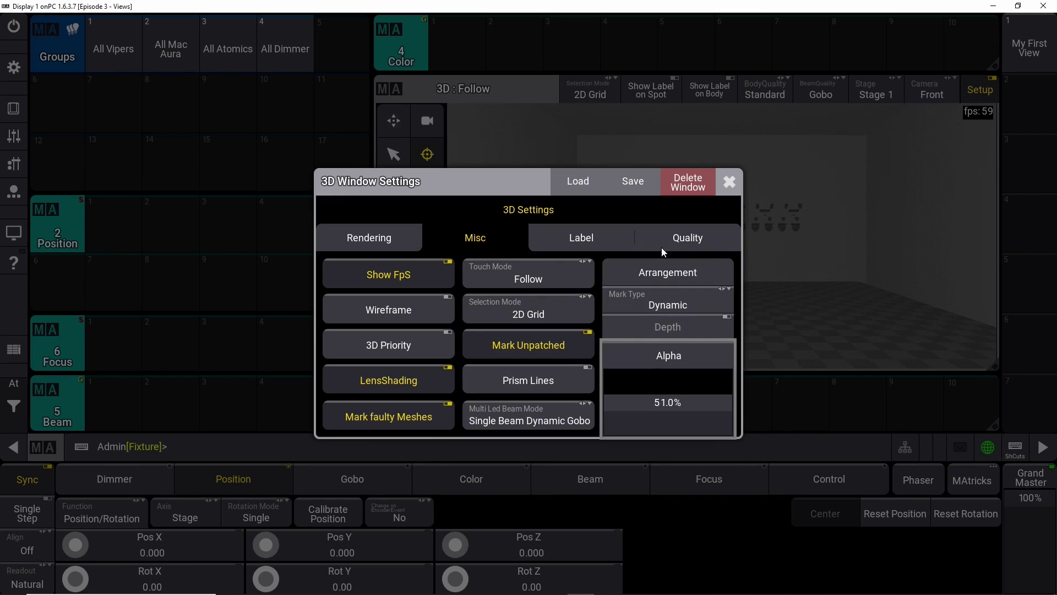
# Step: Set the 3D window's Alpha to 49%, review the label, quality and rendering options, and close the settings
pyautogui.moveTo(676, 398)
pyautogui.mouseDown()
pyautogui.moveTo(679, 414)
pyautogui.moveTo(677, 402)
pyautogui.mouseUp()
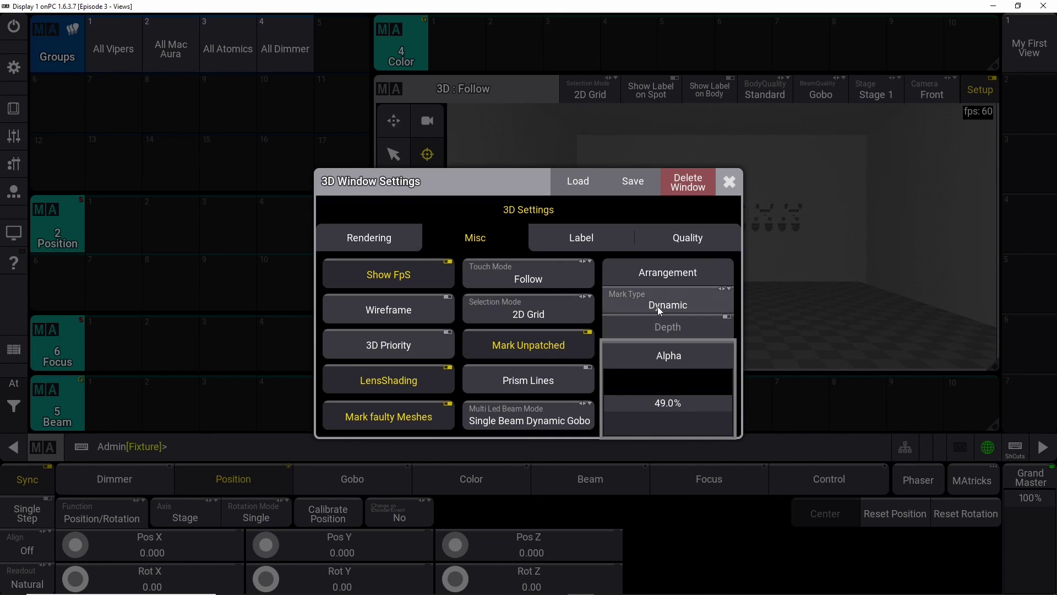
pyautogui.click(588, 240)
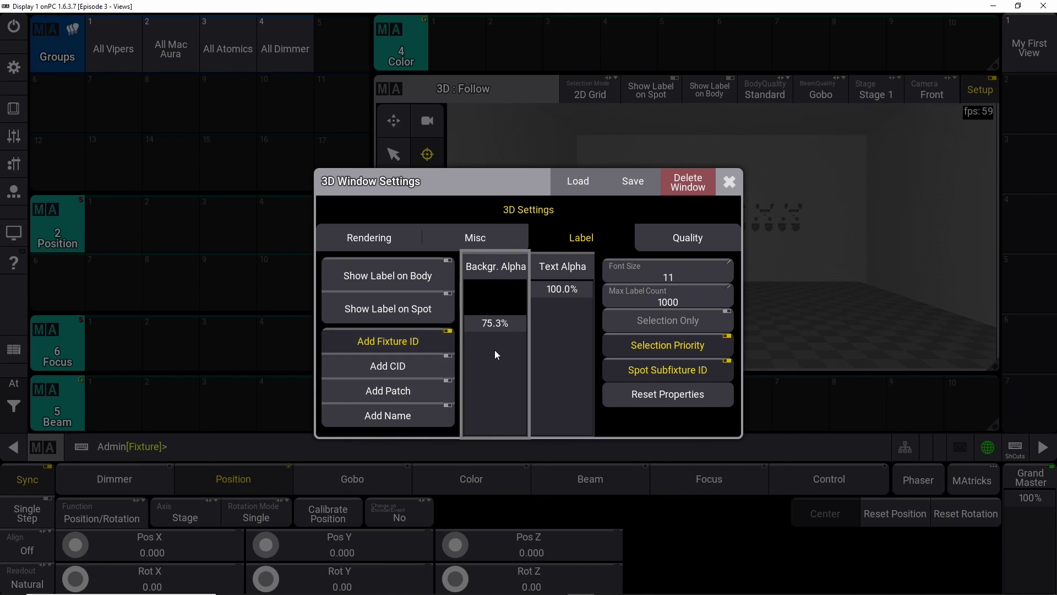
pyautogui.click(679, 242)
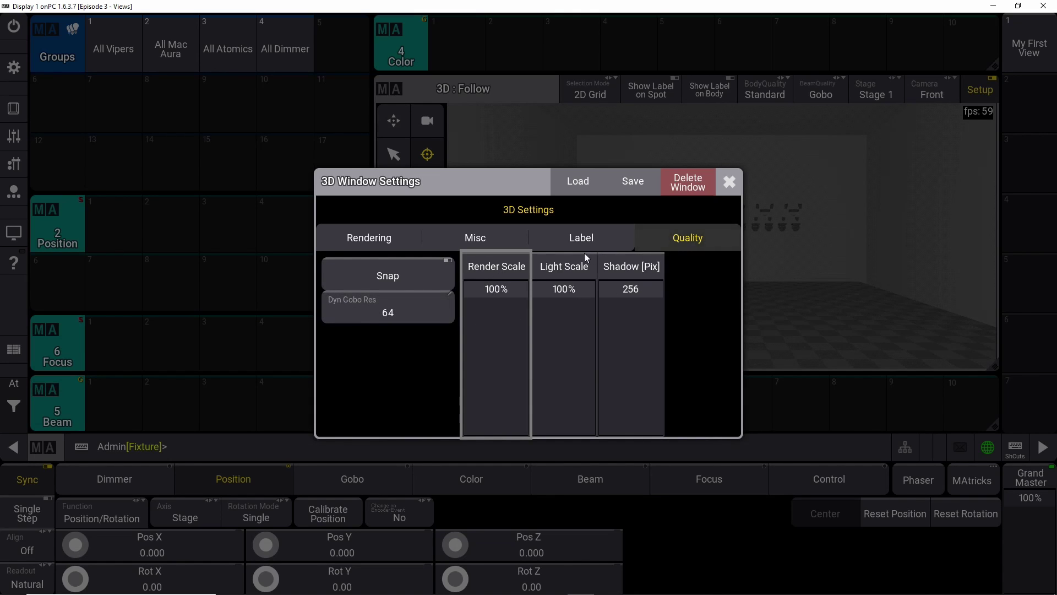
pyautogui.click(383, 239)
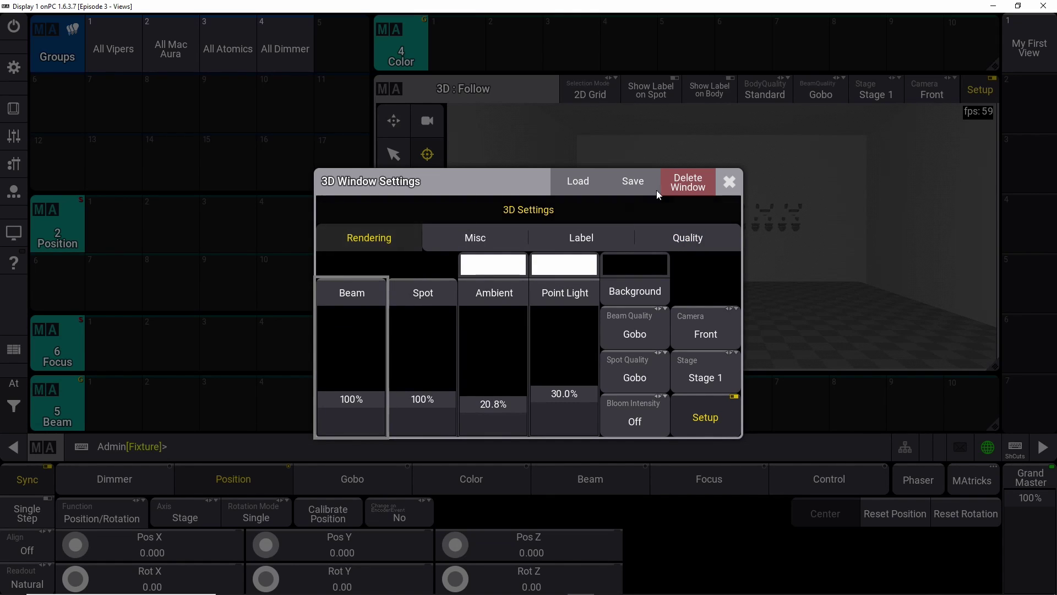
pyautogui.click(731, 181)
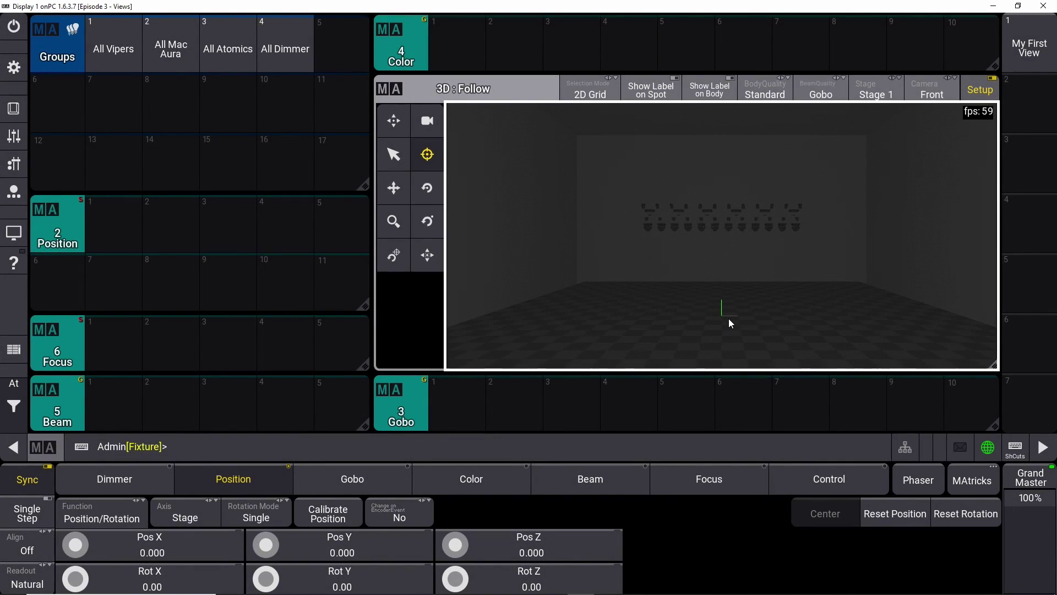